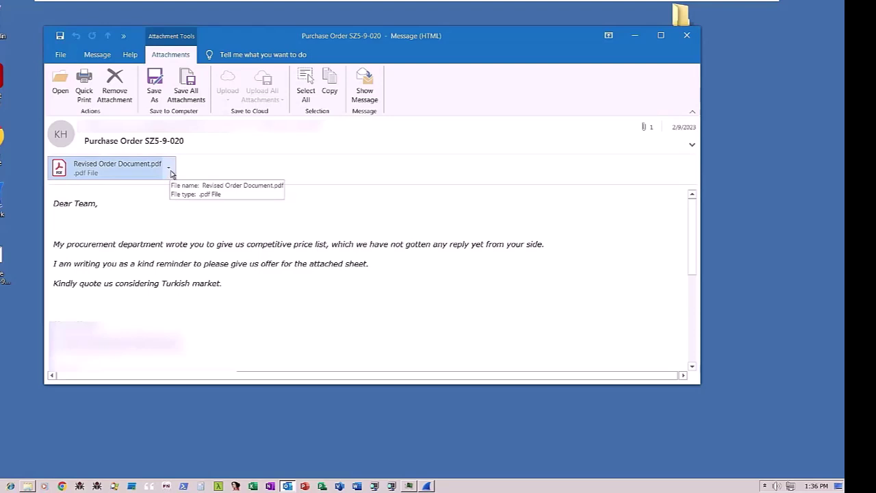
Step: Check the Wireshark capture and the dumpcap.exe process in Process Hacker's process list
click(426, 486)
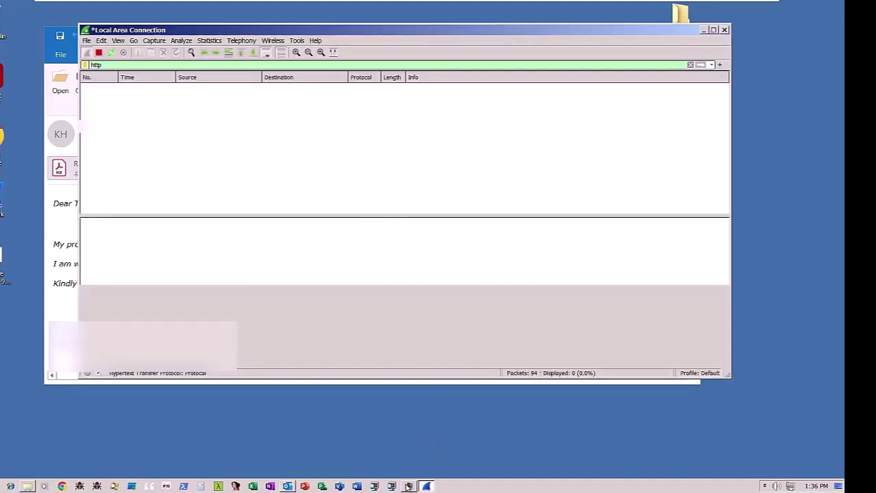
mouse_move(408, 488)
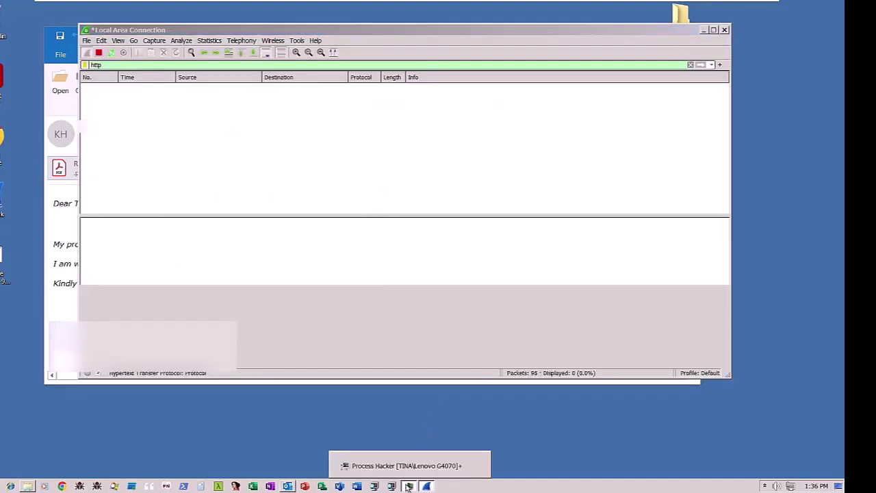
click(408, 486)
click(363, 271)
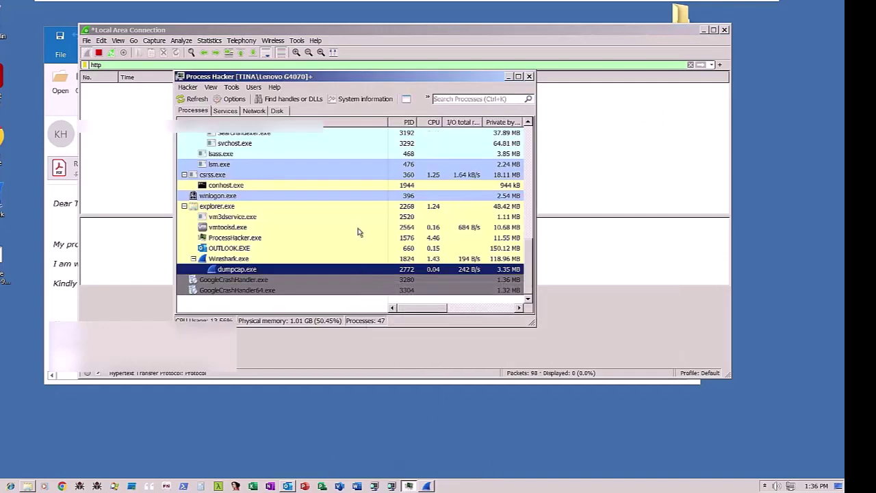
scroll(363, 237, up, 3)
scroll(378, 242, down, 2)
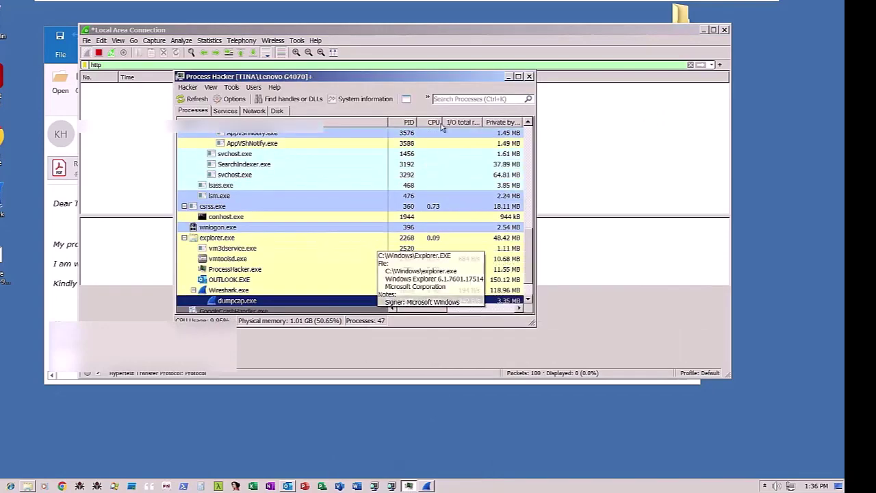
Step: Open the Revised Order Document.pdf attachment from the purchase-order message in Adobe Acrobat Reader
click(509, 77)
click(62, 254)
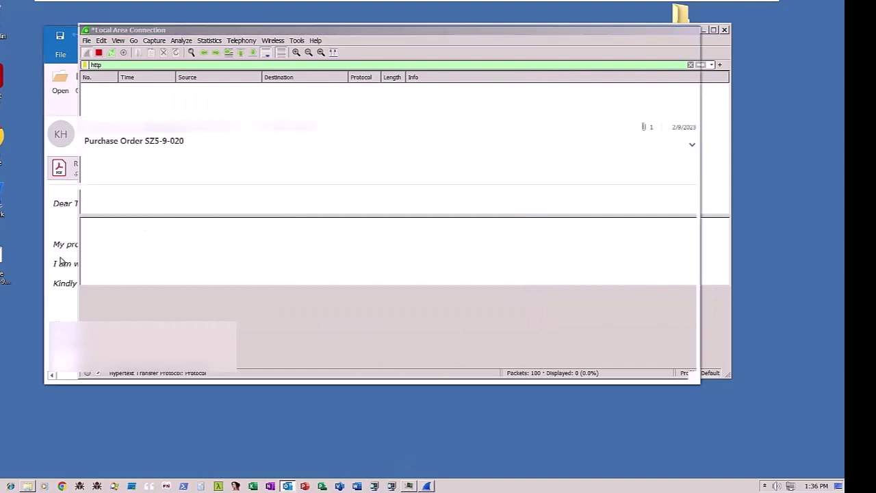
click(169, 168)
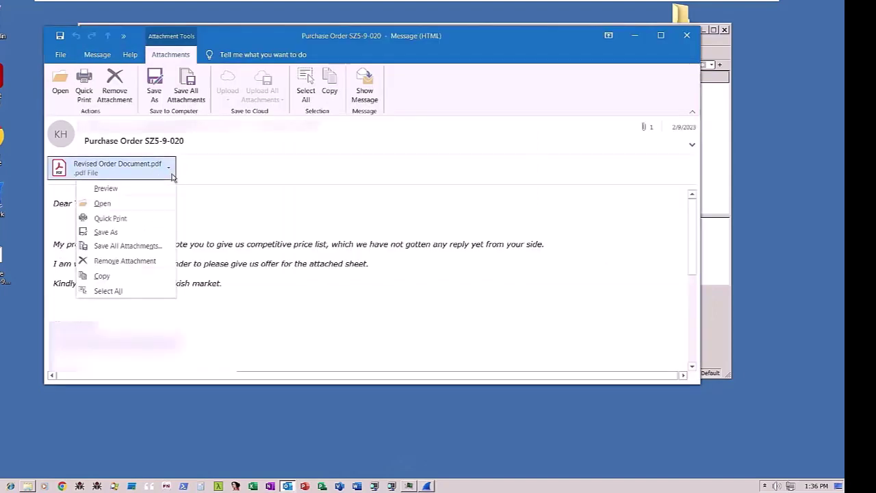
click(146, 203)
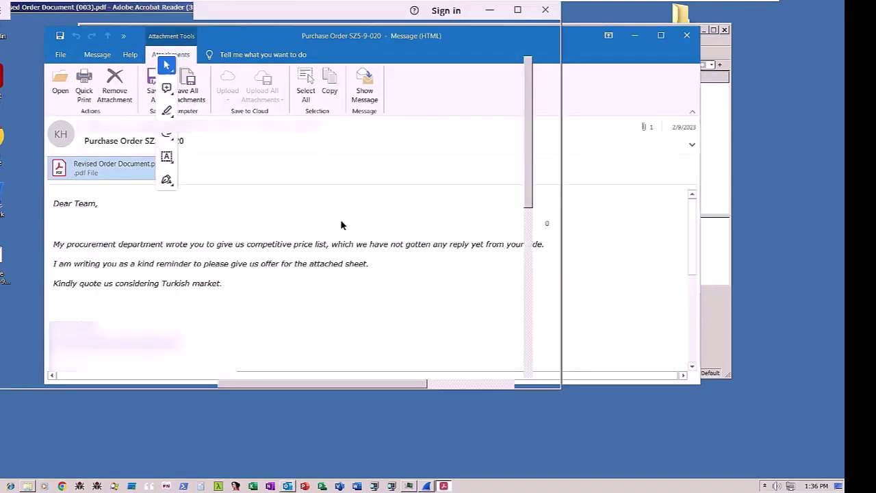
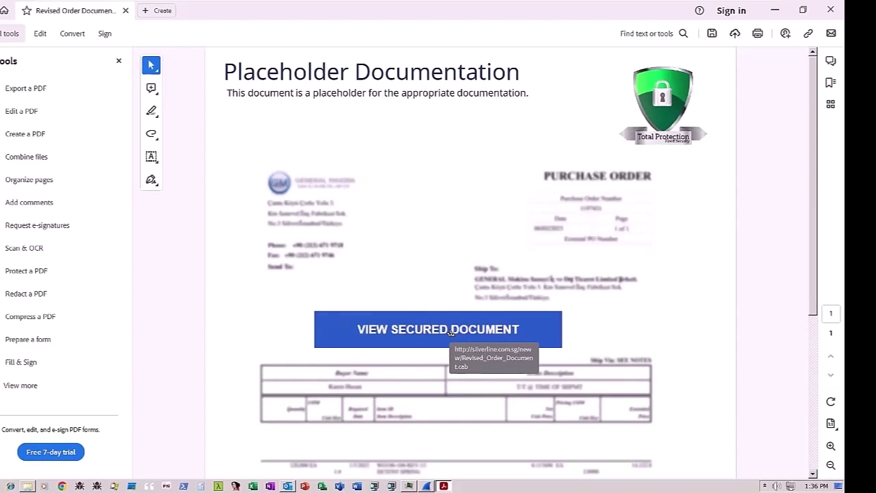
click(450, 330)
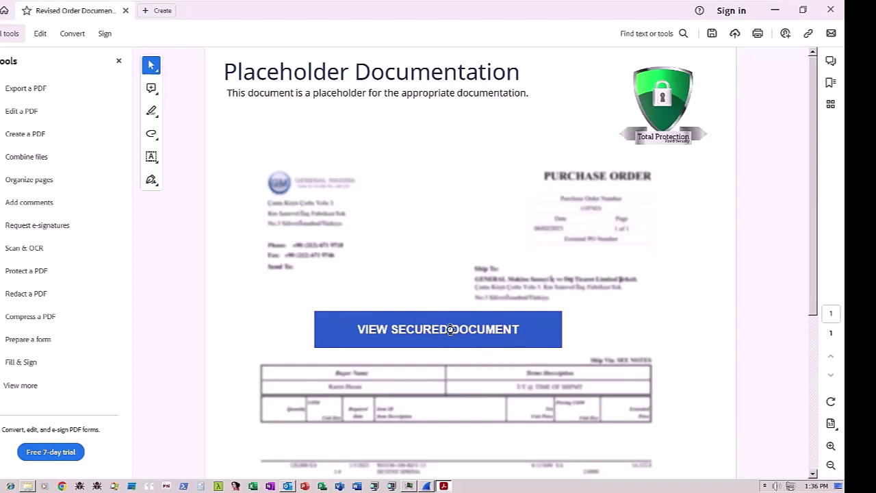
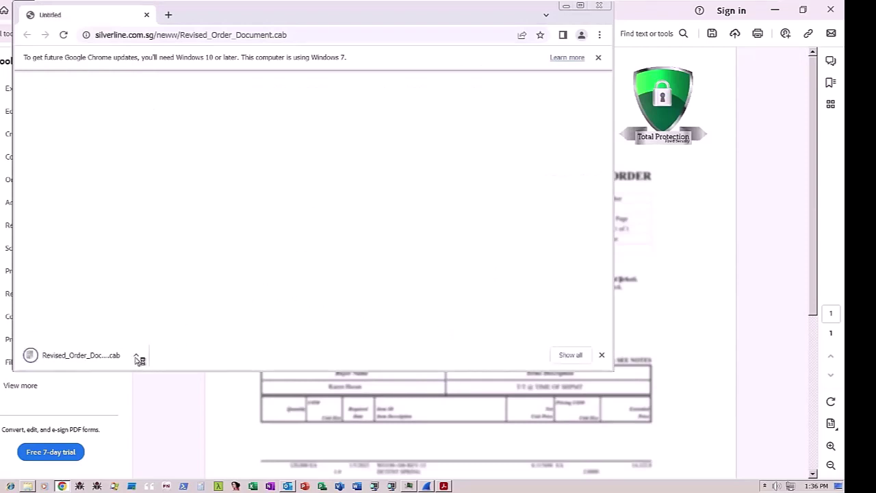
Step: Show the downloaded Revised_Order_Document.cab in its Downloads folder from Chrome's download menu
click(137, 357)
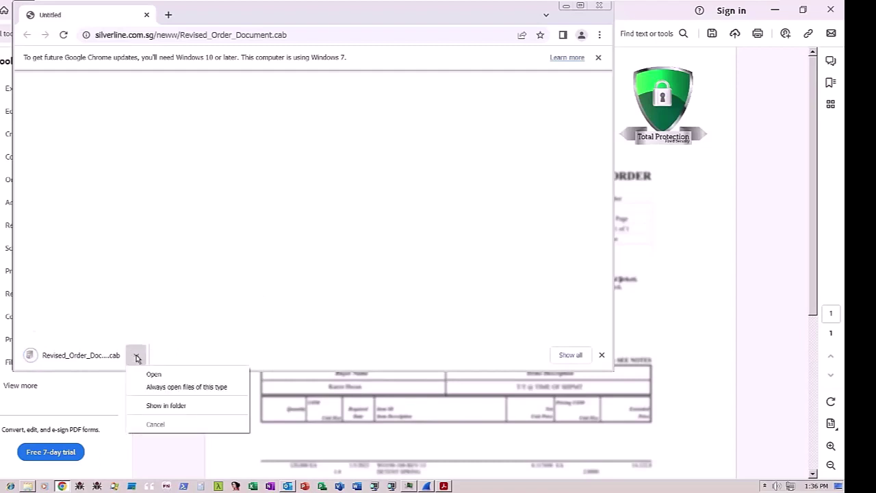
click(175, 407)
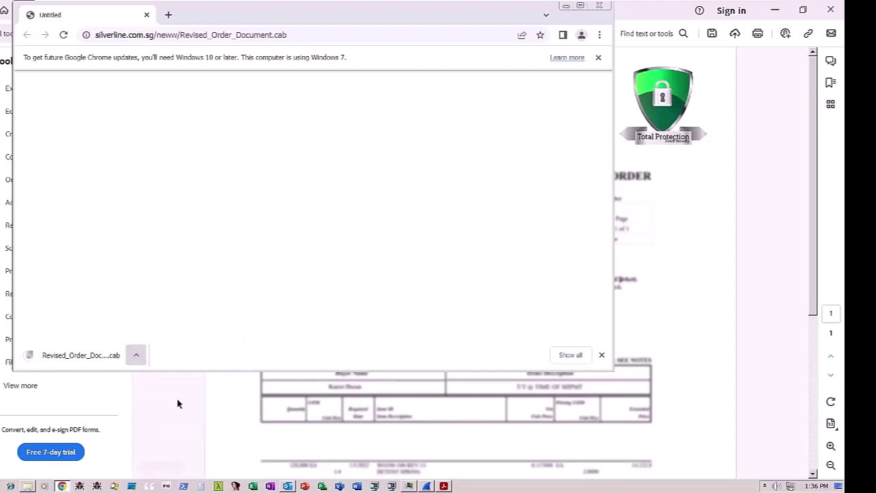
click(286, 189)
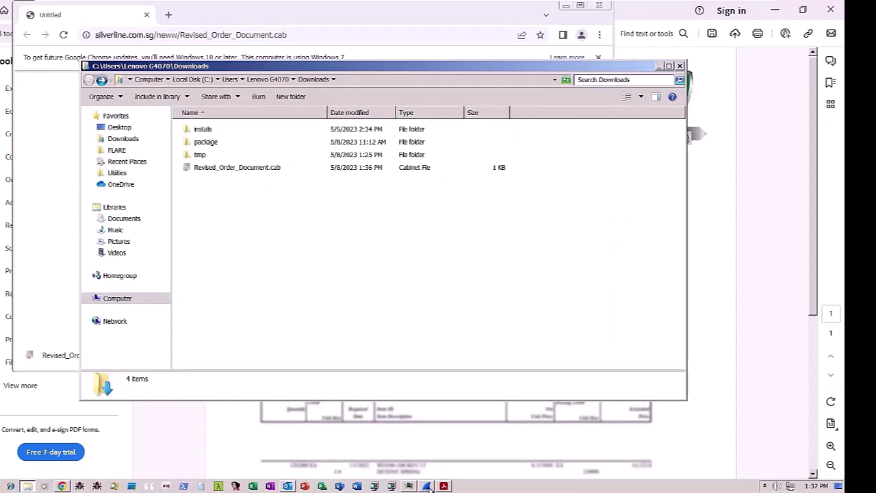
Step: In Wireshark, inspect the 304 response and the HTTP GET request for the cab file, then minimize it
click(426, 486)
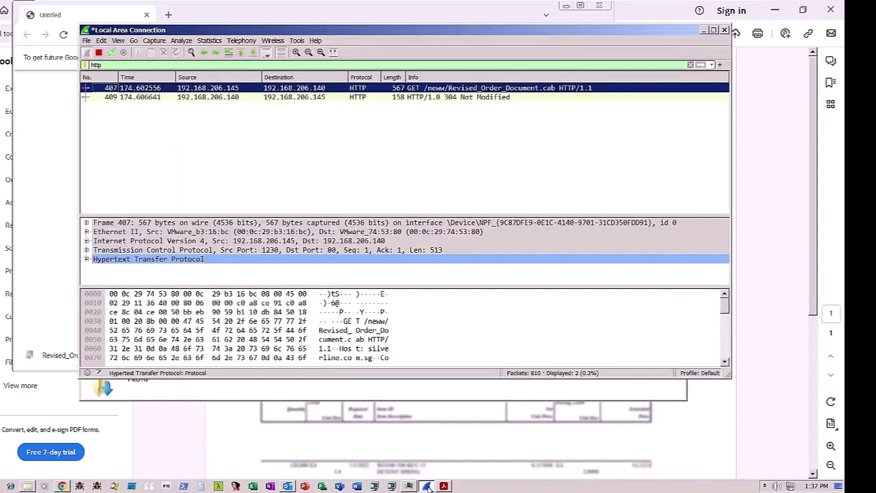
click(470, 98)
click(477, 89)
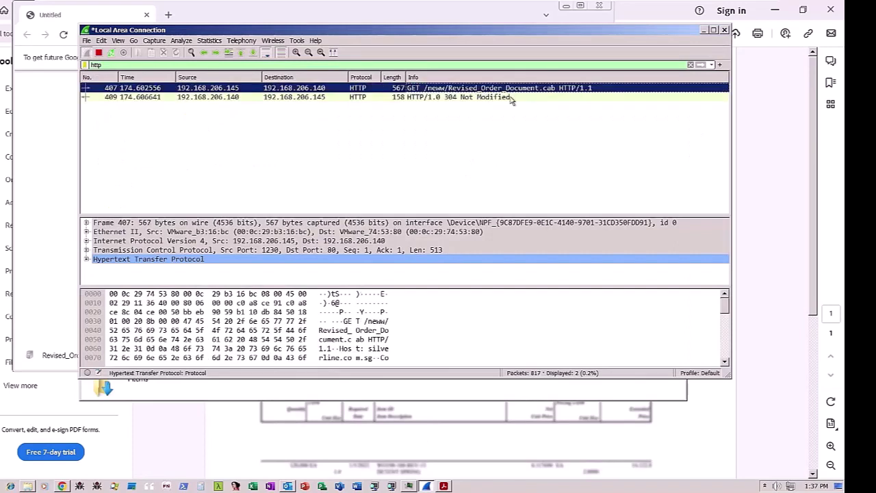
click(705, 32)
Step: Open Revised_Order_Document.cab and select its Revised_Order_Quotation.pdf shortcut (1.15 KB)
double_click(254, 170)
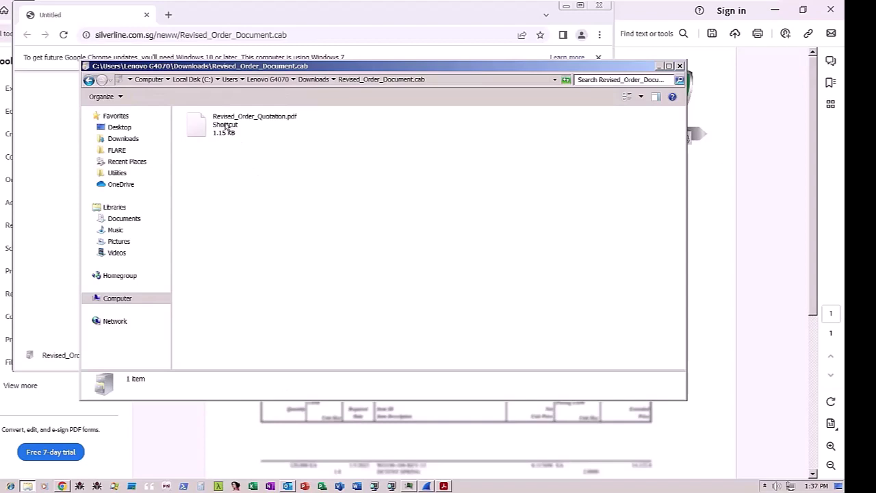
click(226, 127)
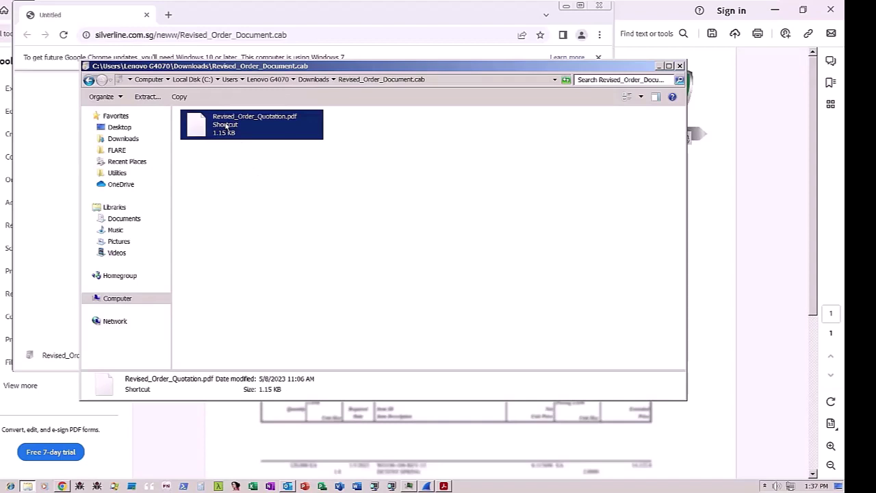
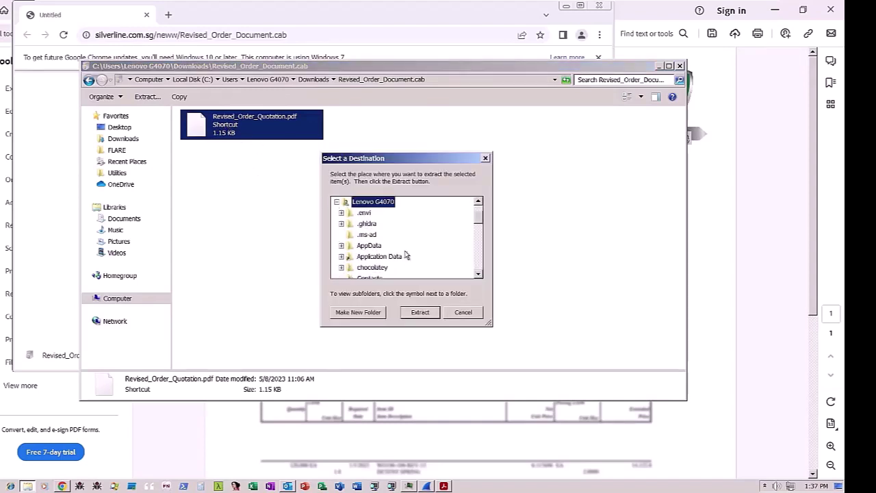
Step: Extract the Revised_Order_Quotation.pdf shortcut to Downloads, accepting the security warning to save it
scroll(406, 254, down, 2)
click(380, 246)
click(423, 312)
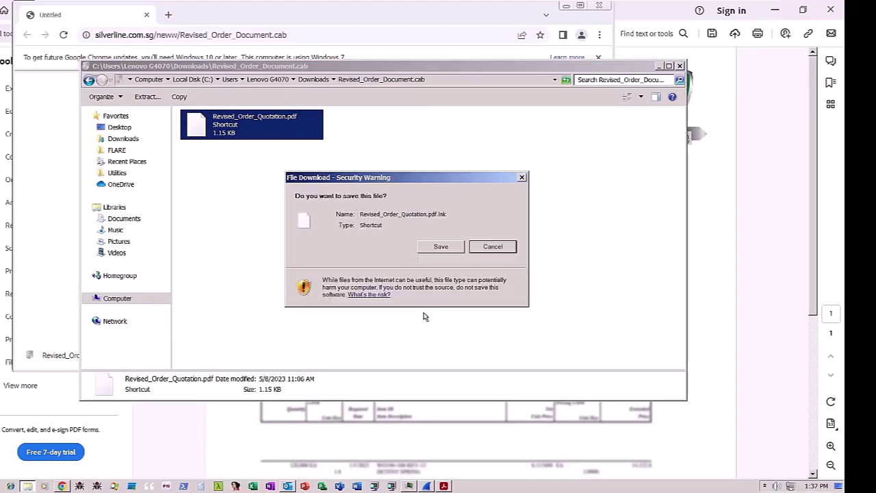
click(438, 246)
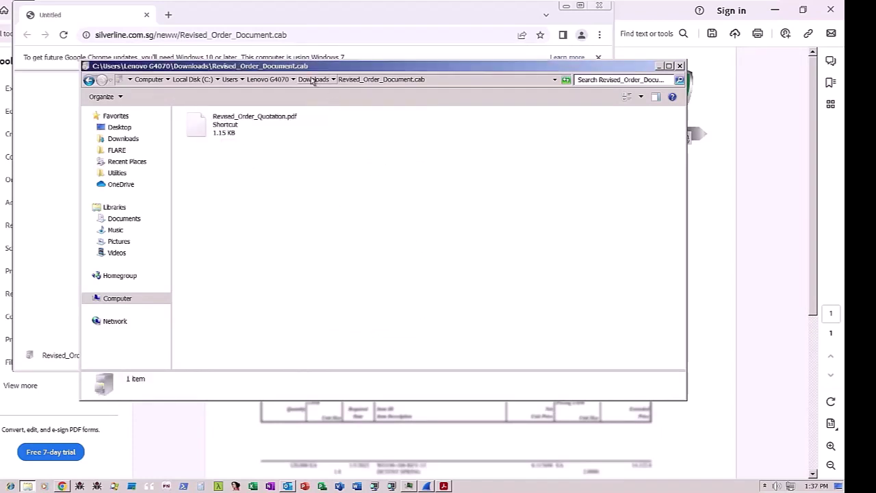
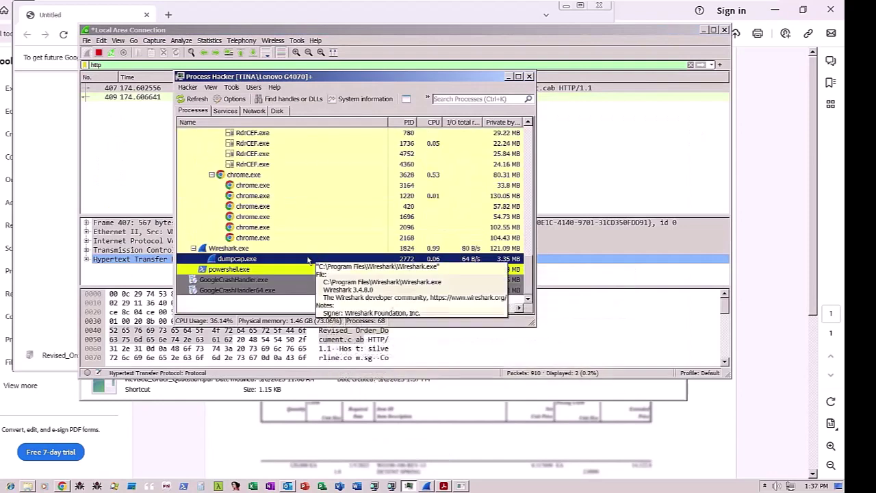
Step: Select powershell.exe and move Process Hacker down to expose Wireshark's HTTP packet list
click(244, 271)
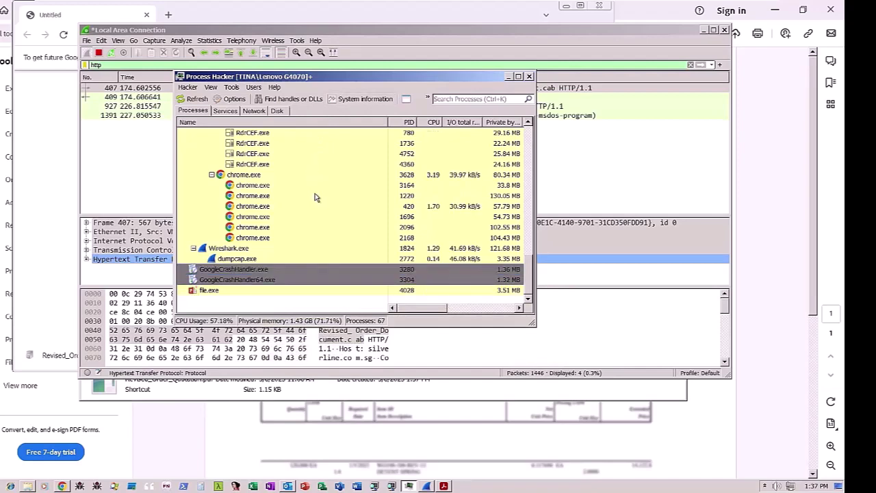
drag(364, 77, 317, 301)
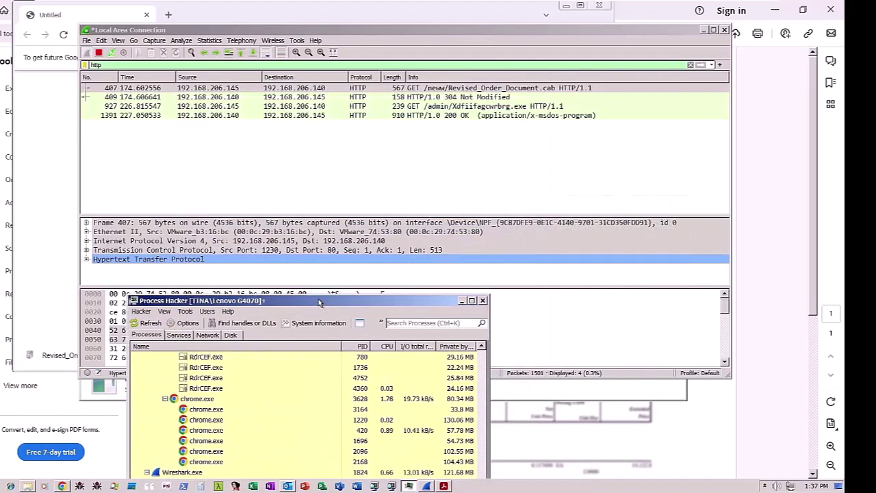
Step: Inspect packet 927's .exe GET request, then select file.exe in Process Hacker's process list
click(492, 107)
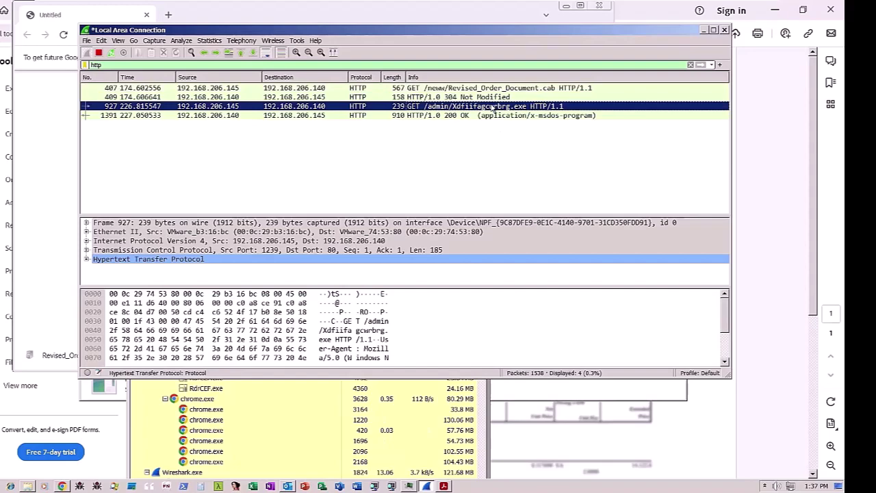
click(205, 409)
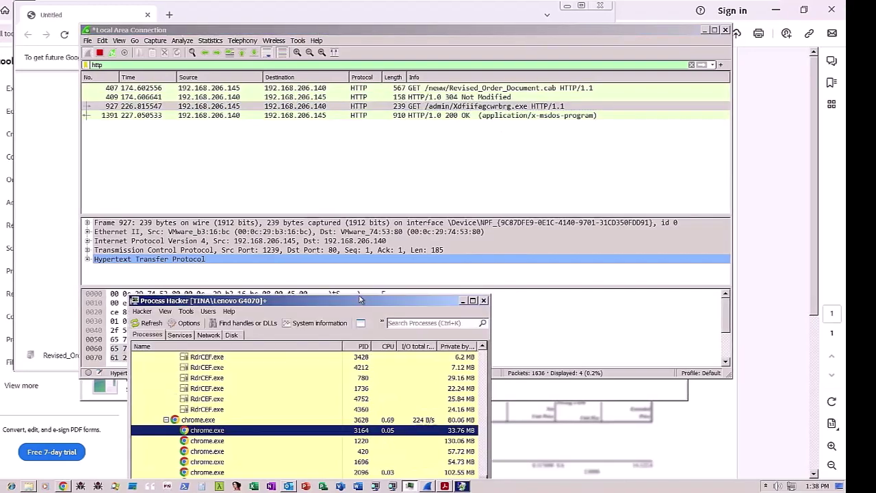
drag(411, 190, 420, 105)
scroll(372, 235, down, 1)
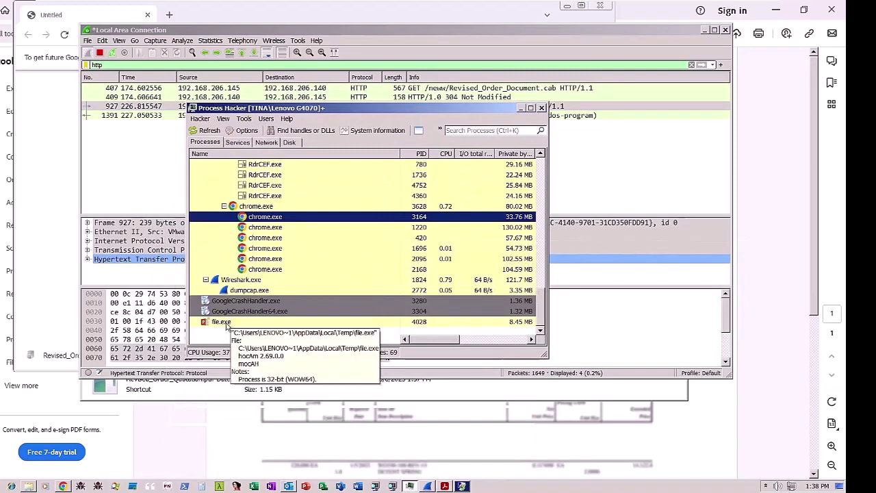
click(227, 325)
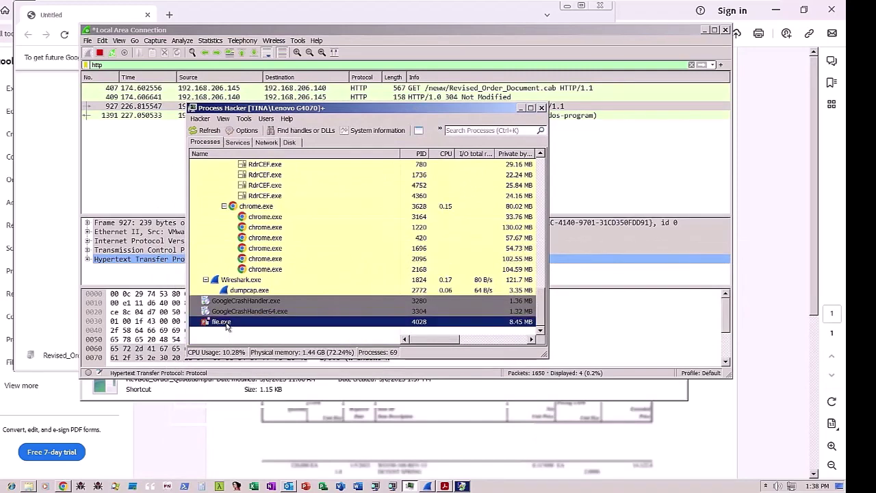
mouse_move(227, 326)
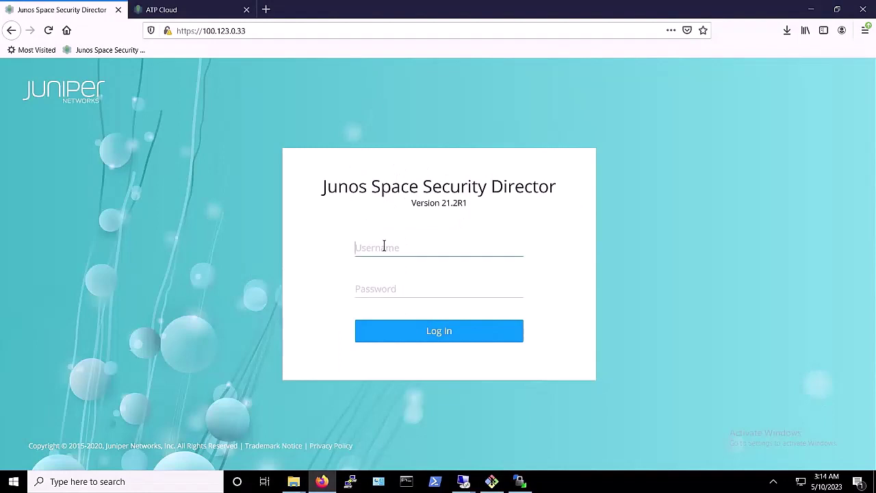
Step: Log in with the administrator account and password, declining to save the login in the browser
text(super)
key(Tab)
text(••••••••••••)
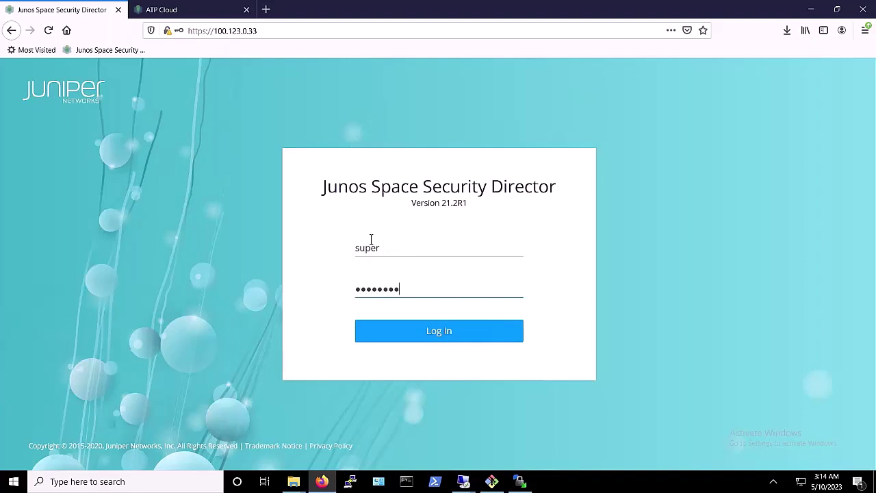
text(•••)
key(ctrl+a)
text(•••••••••)
key(Return)
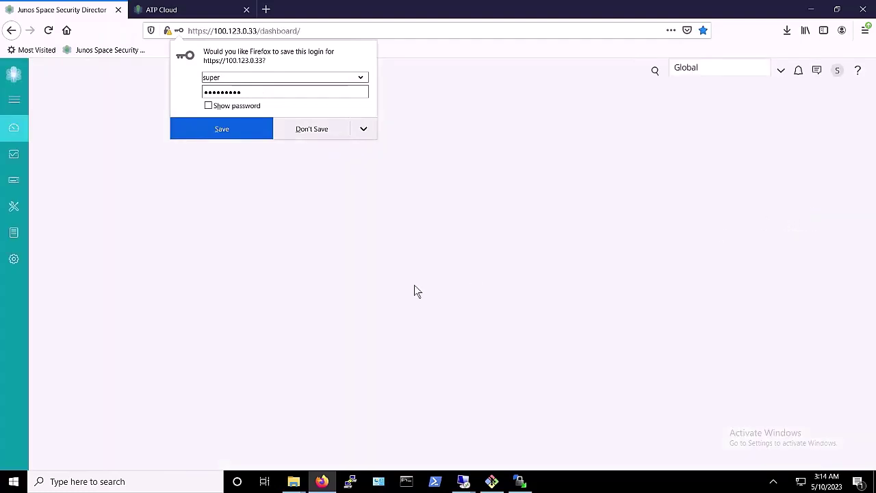
click(323, 137)
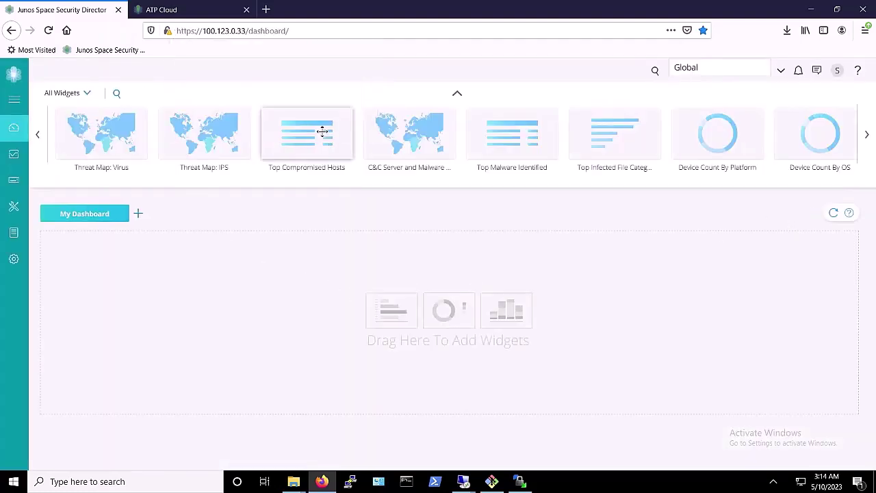
Step: Go to Configure > Threat Prevention > Policies and select all listed policies
mouse_move(11, 134)
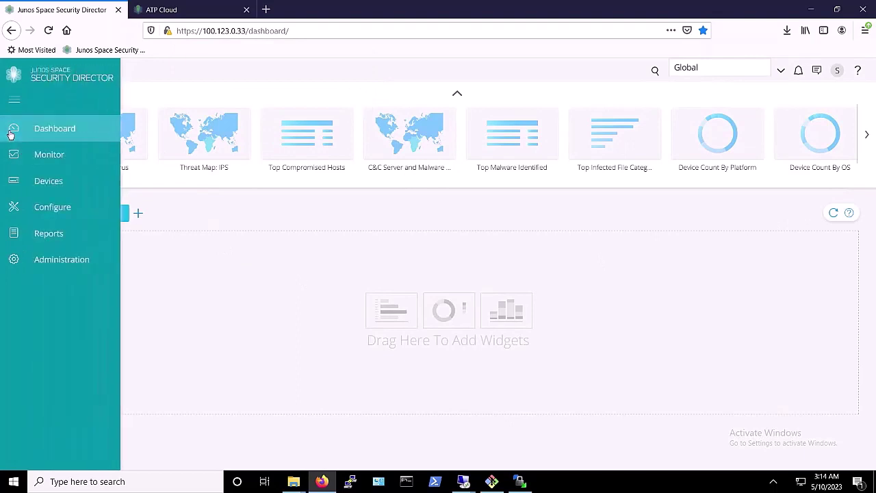
click(54, 214)
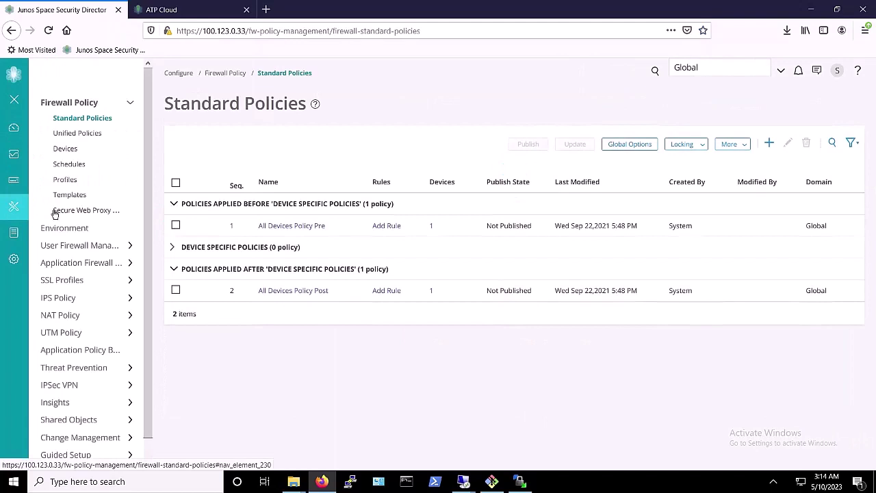
scroll(75, 316, down, 1)
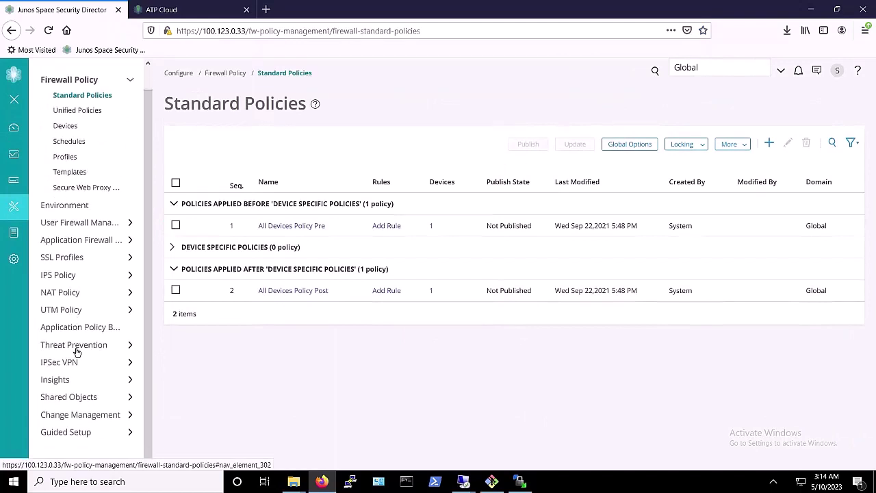
click(77, 345)
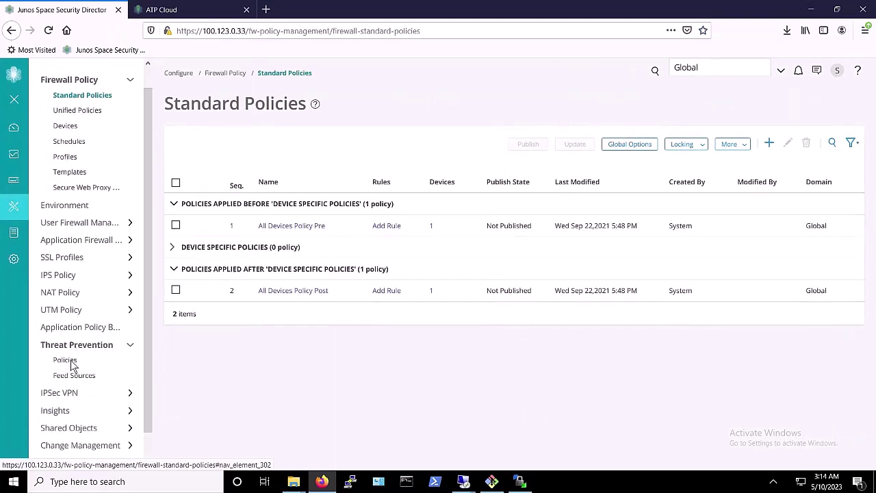
click(72, 365)
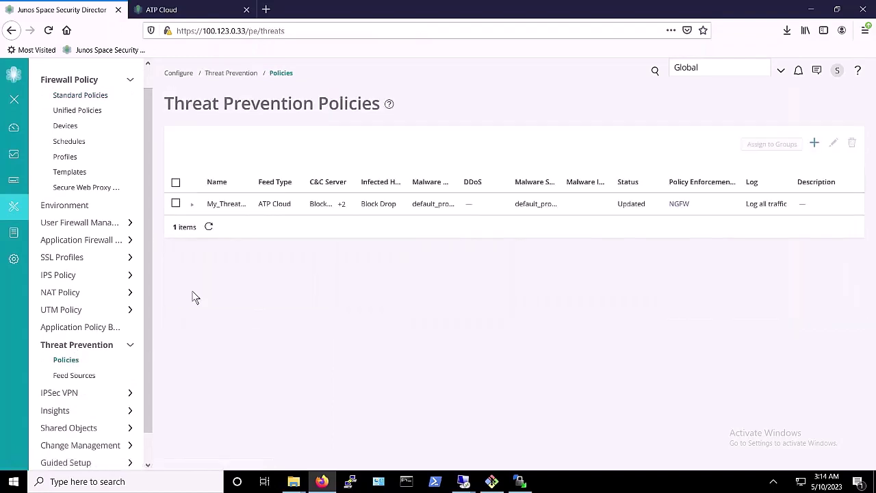
click(175, 183)
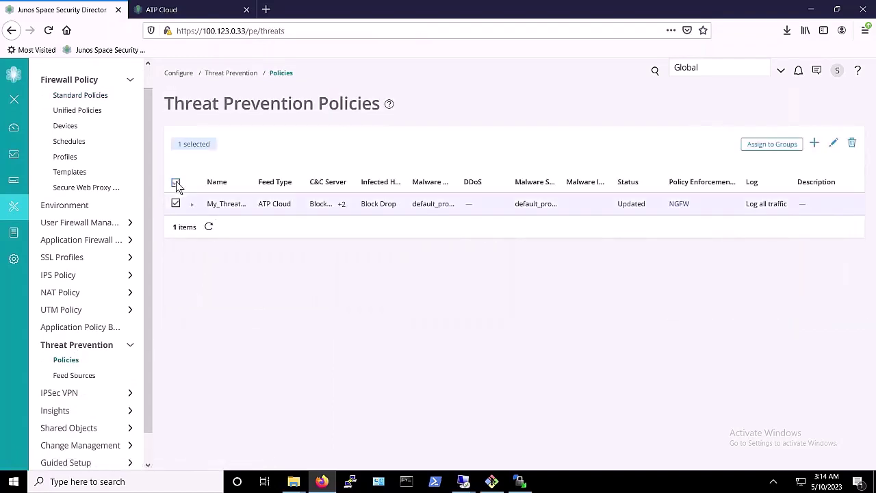
Step: Review the policy's malware, SMTP, IMAP and threat score settings, then save it with OK
click(834, 144)
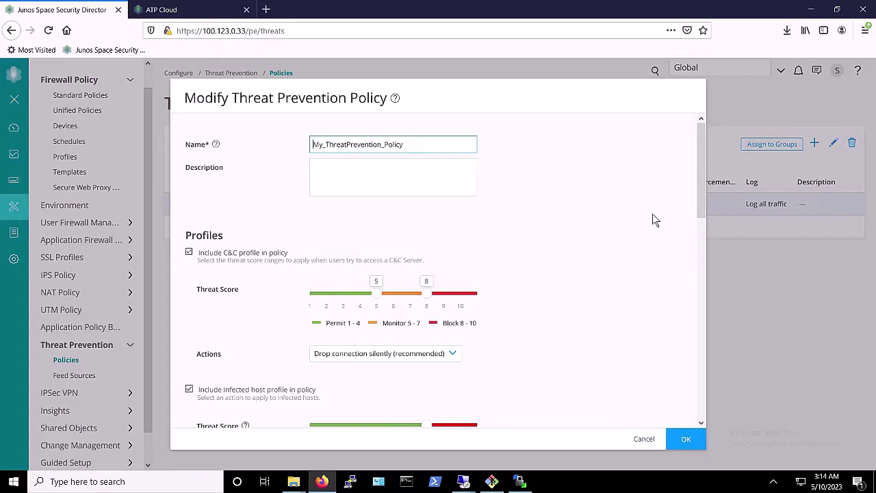
scroll(653, 219, down, 1)
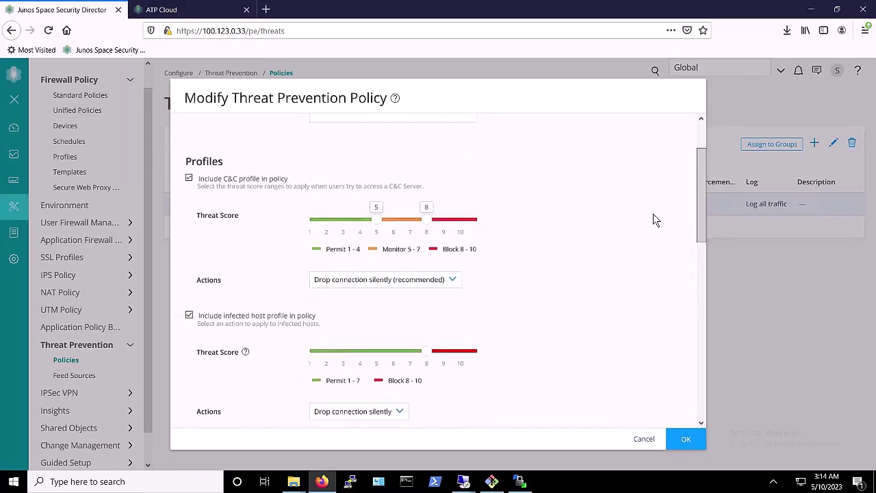
scroll(635, 244, down, 1)
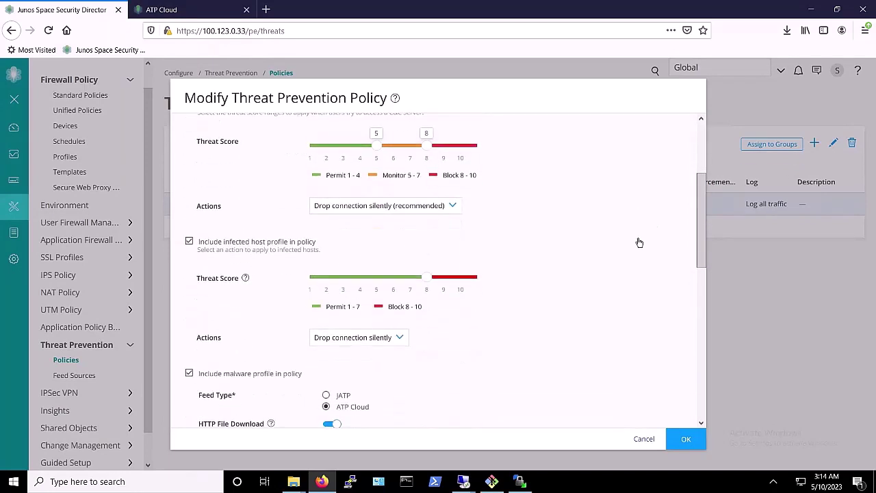
scroll(639, 242, down, 1)
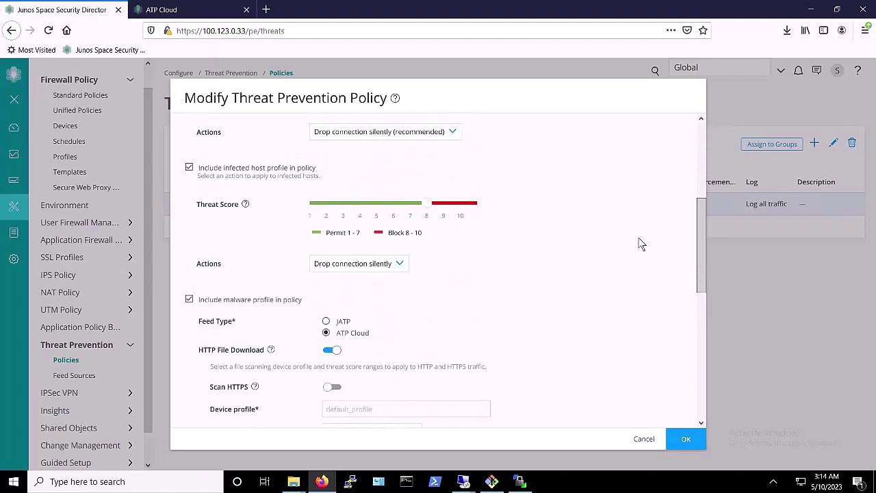
scroll(639, 243, down, 2)
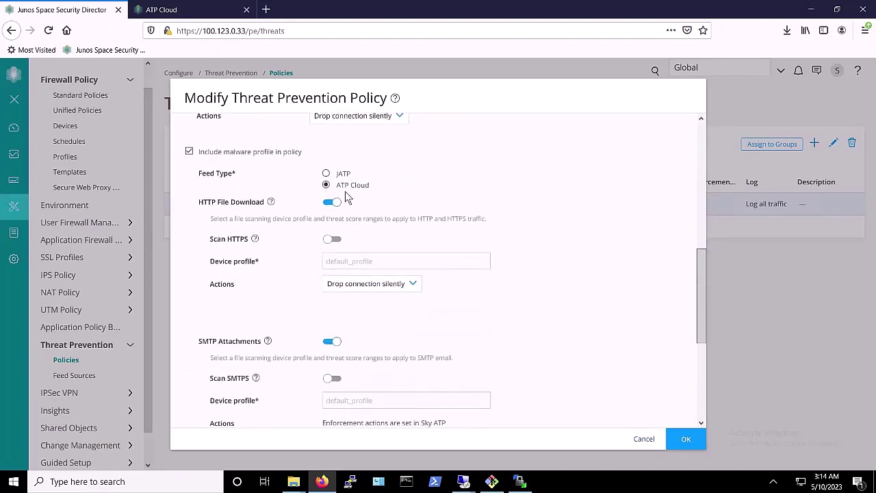
scroll(557, 310, down, 1)
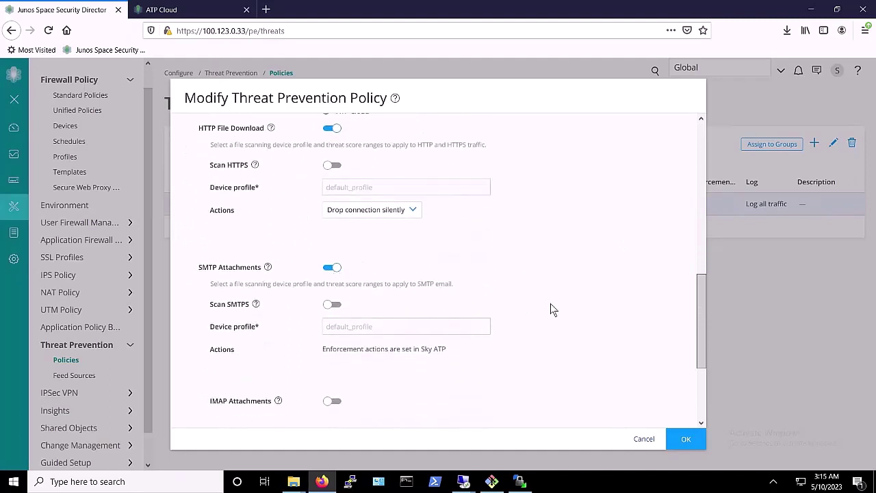
scroll(600, 316, down, 2)
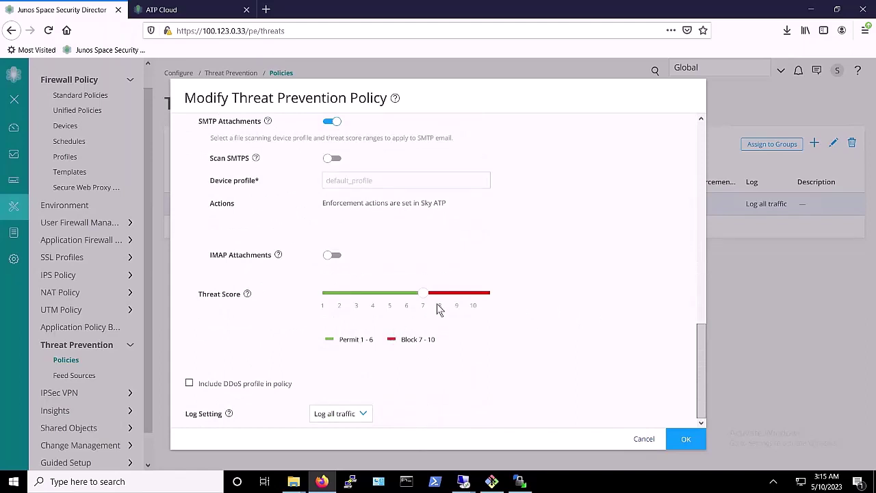
click(687, 439)
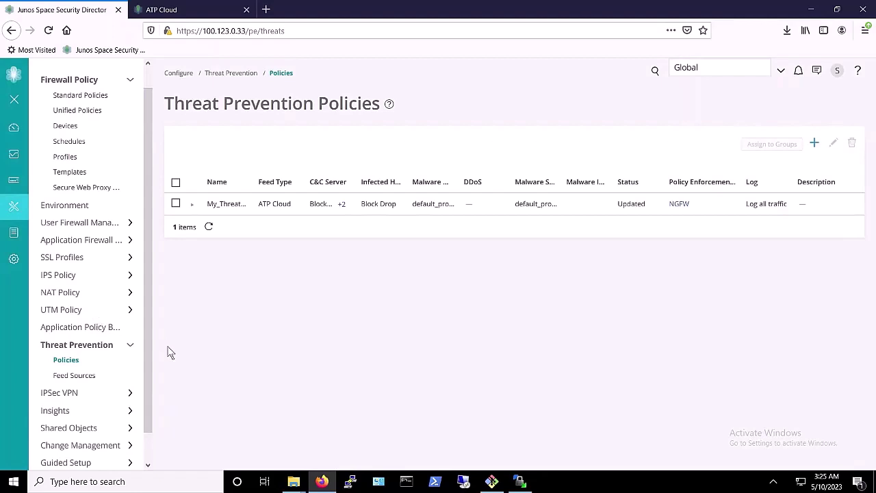
Step: Connect to win10-2.vault101.com over Remote Desktop, entering the account password
click(464, 482)
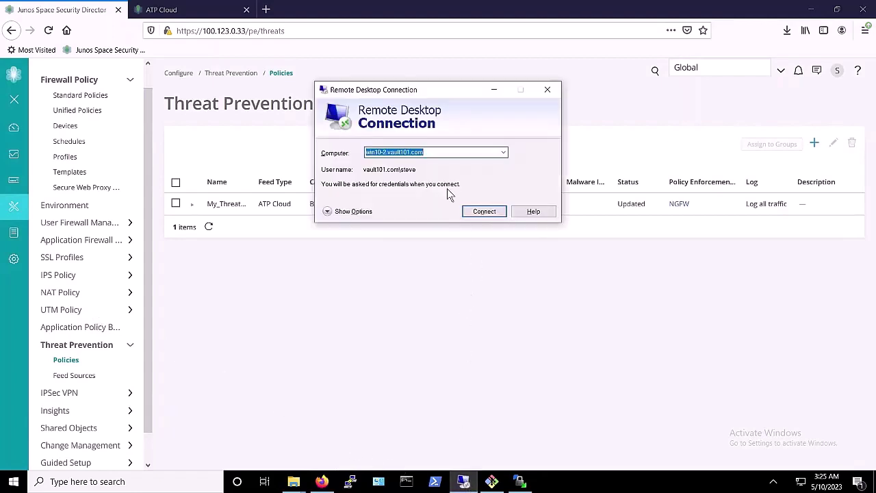
click(487, 211)
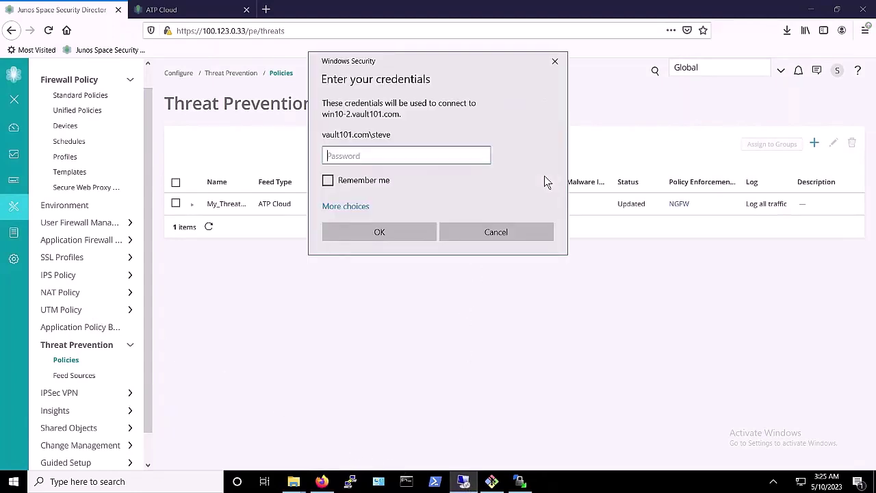
text(•••••••••)
key(Return)
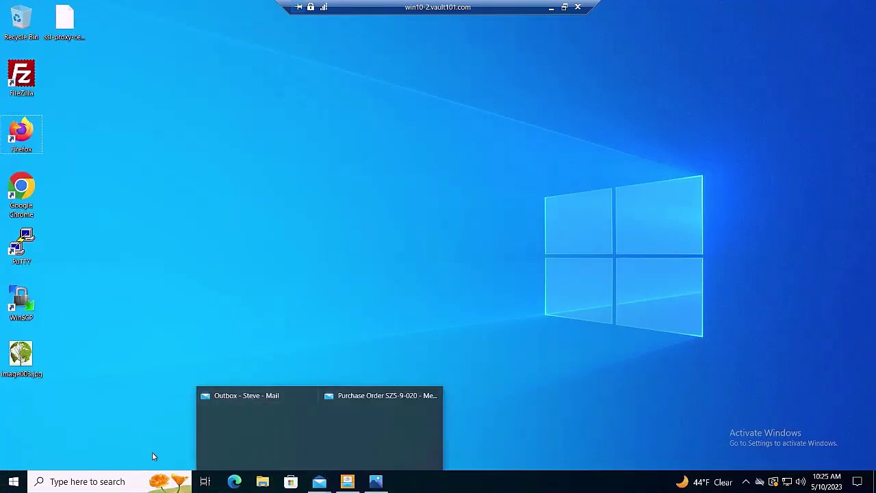
double_click(25, 129)
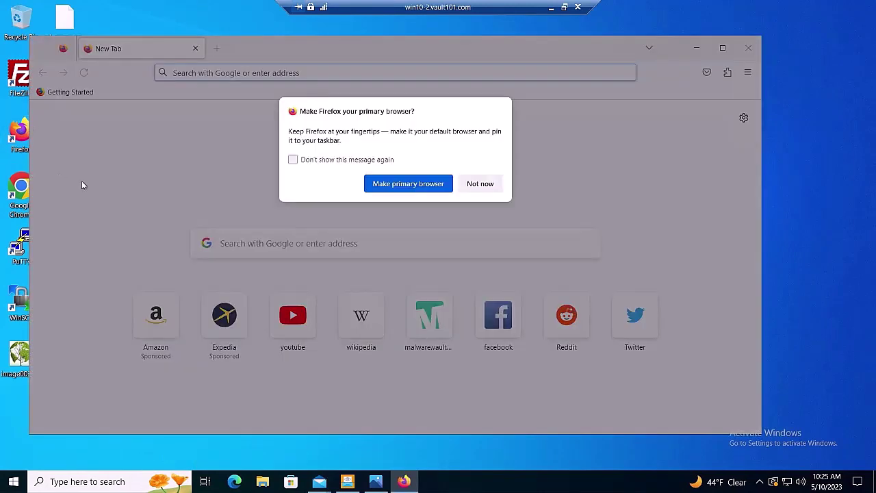
click(484, 184)
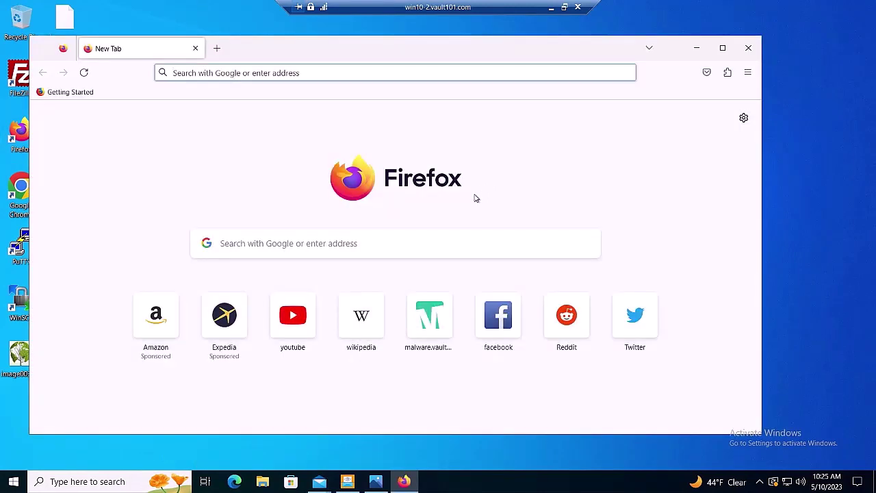
click(351, 320)
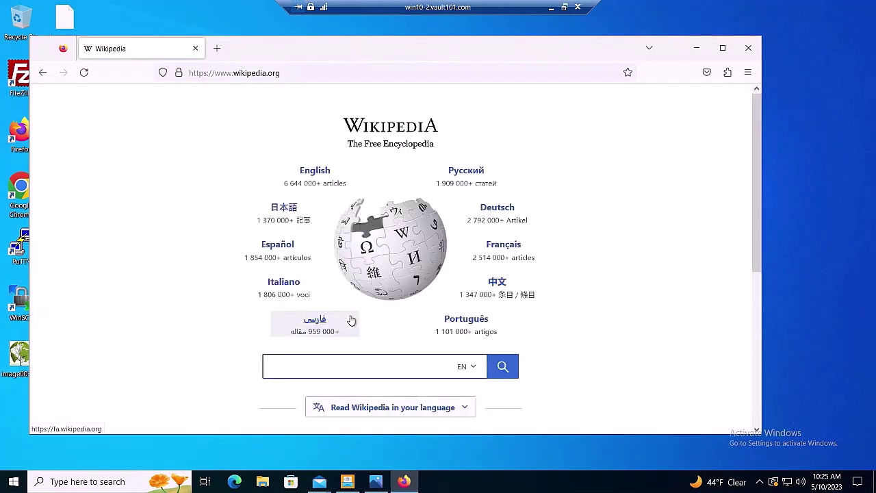
click(315, 178)
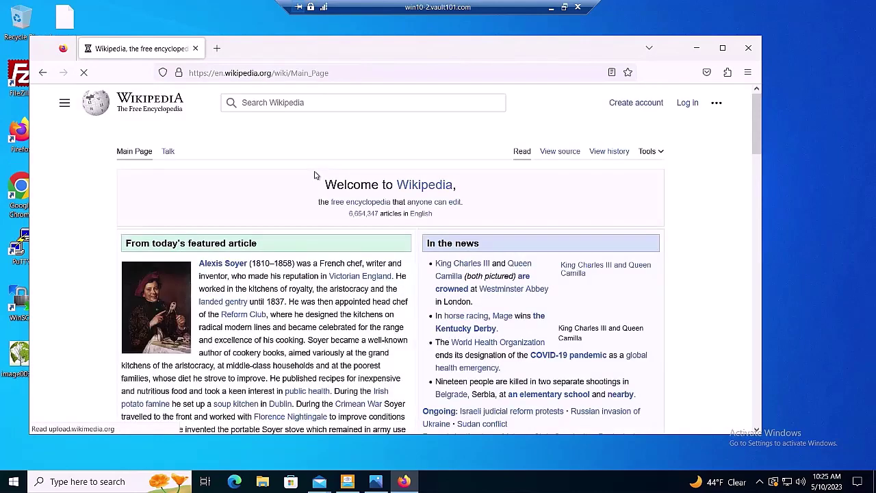
click(216, 48)
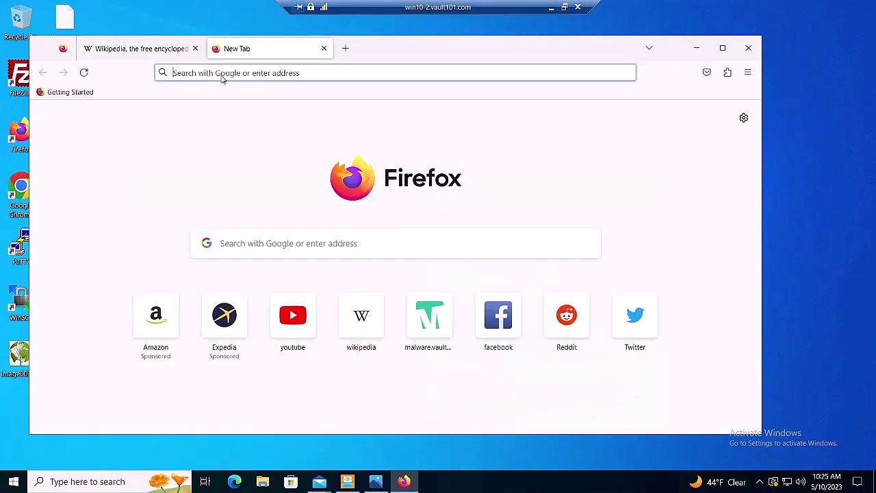
click(305, 344)
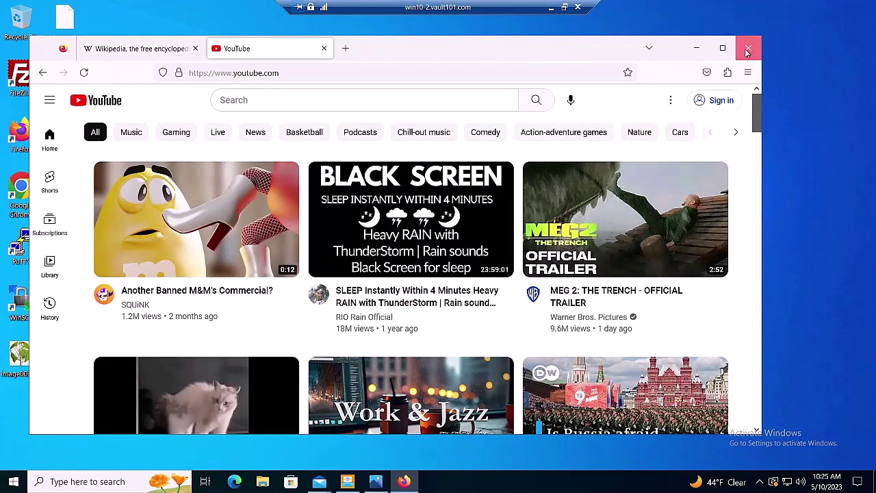
click(747, 50)
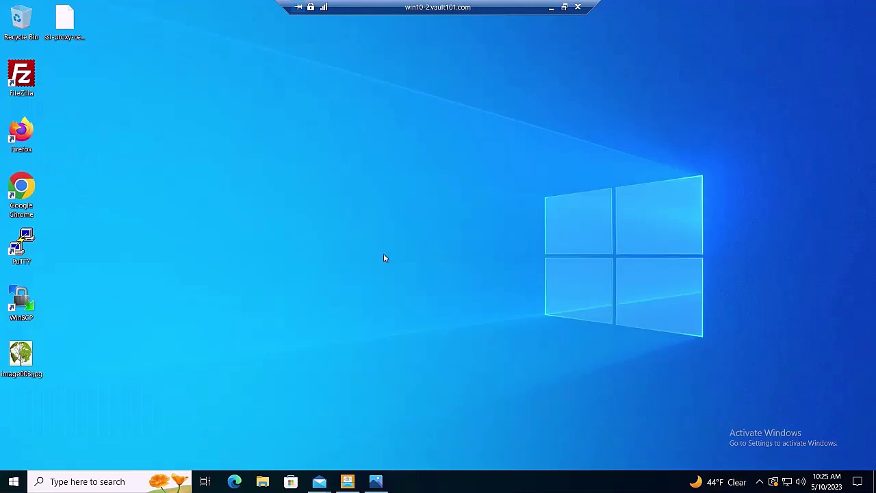
Step: Open the Purchase Order SZ5-9-020 message from the Mail taskbar preview
click(319, 481)
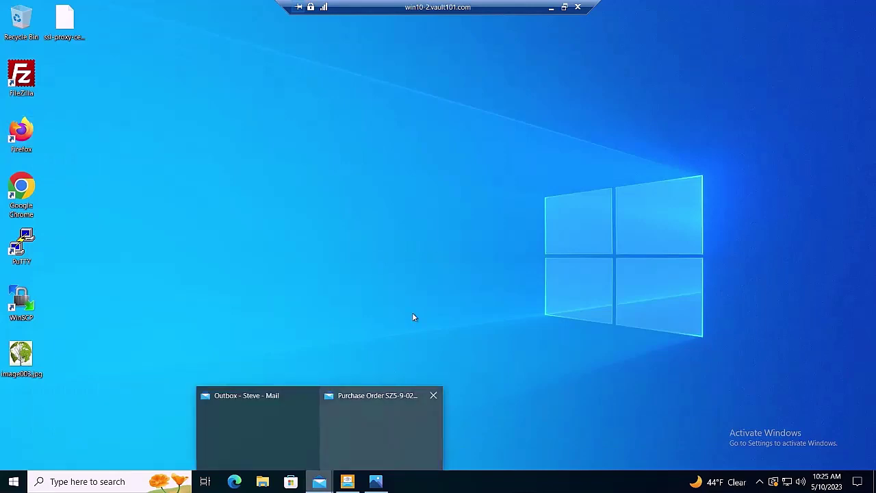
click(387, 439)
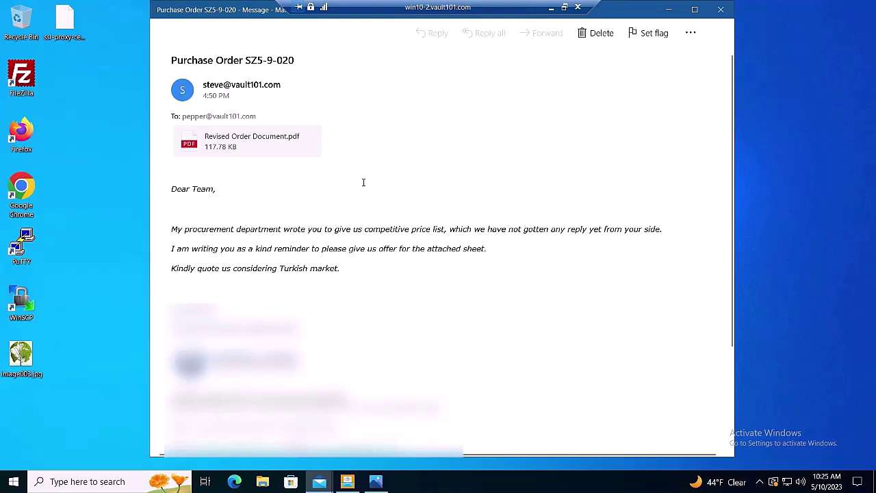
Step: Launch Wireshark from the Windows taskbar search over the purchase order email
click(106, 481)
text(wireshark)
key(Return)
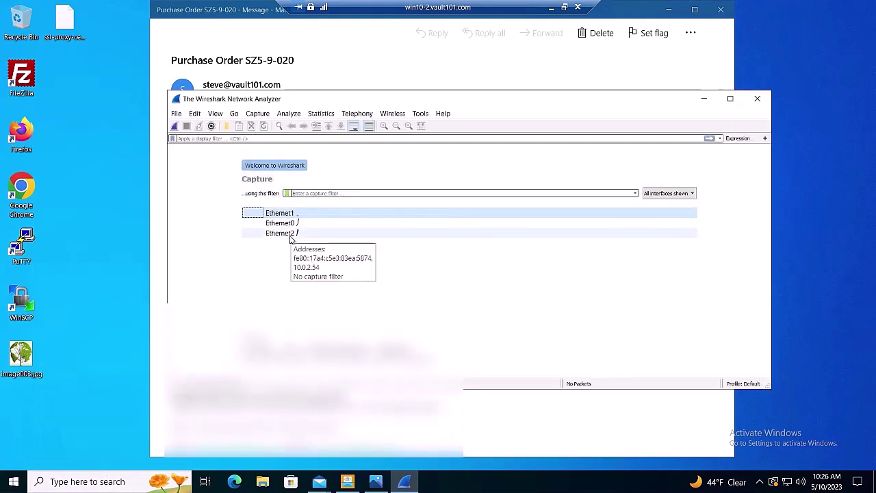
Step: Start capturing on Ethernet2 with an 'http' display filter, then minimize Wireshark
double_click(289, 233)
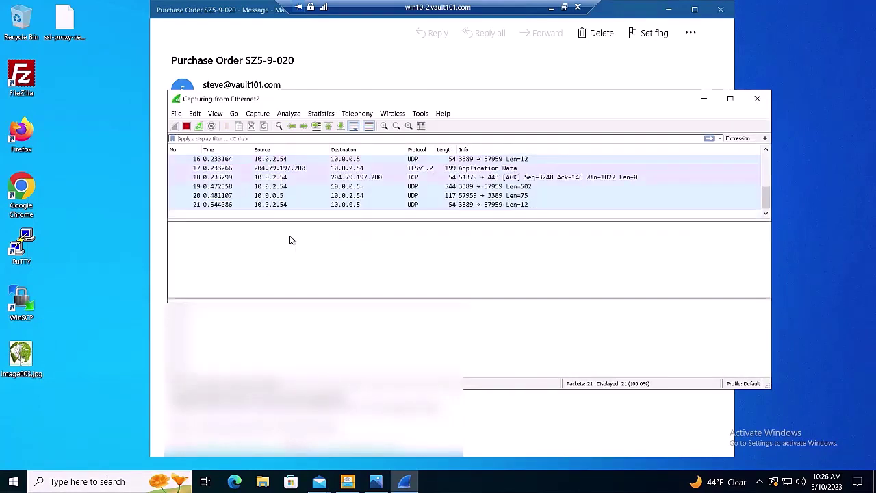
click(273, 139)
text(http)
key(Return)
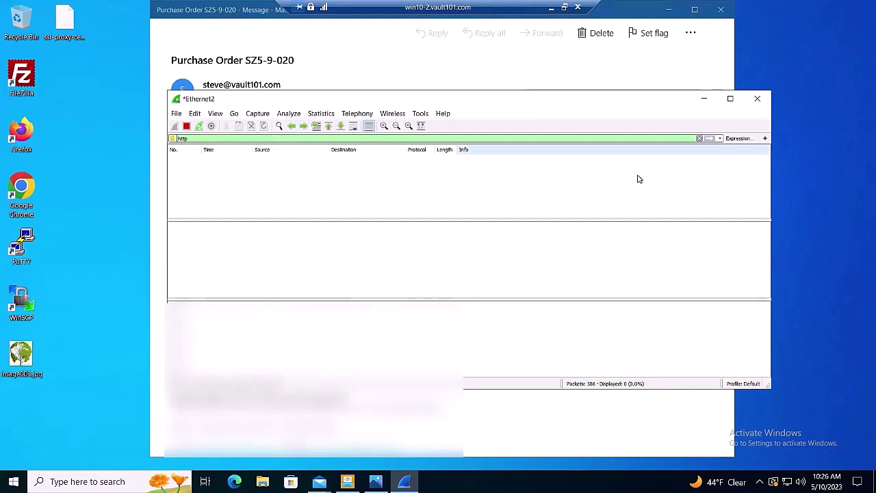
click(705, 99)
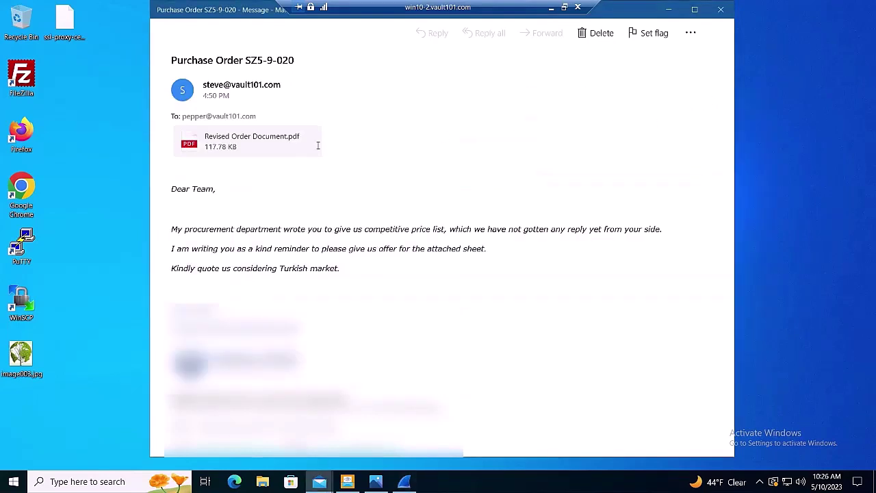
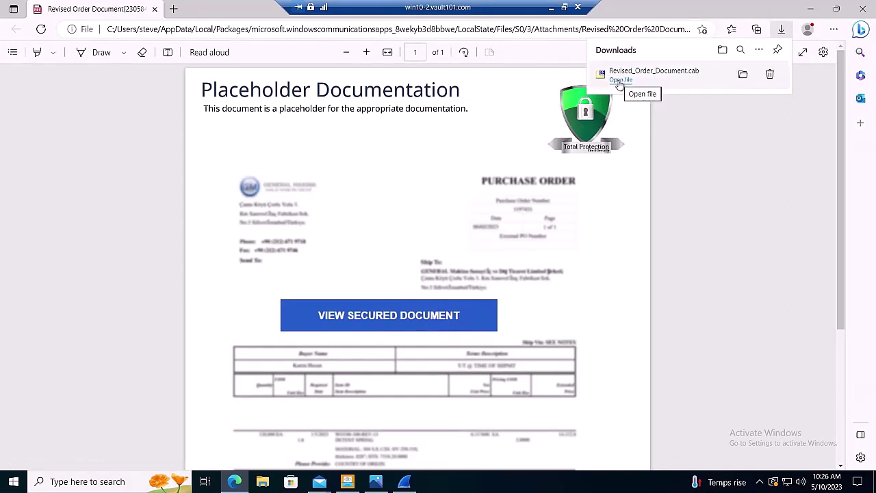
Step: Open the downloaded Revised_Order_Document.cab from Edge's downloads list
click(620, 80)
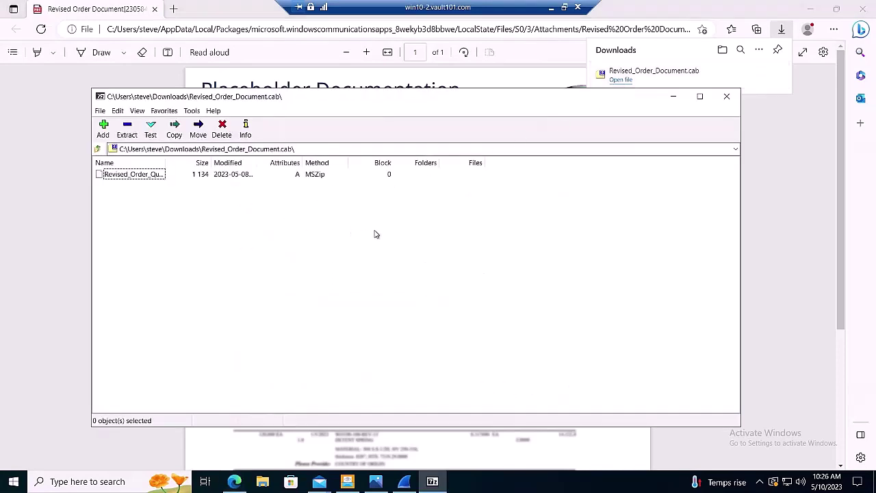
Step: Select Revised_Order_Quotation.pdf.lnk in the archive and start extracting it to the Downloads folder
click(131, 176)
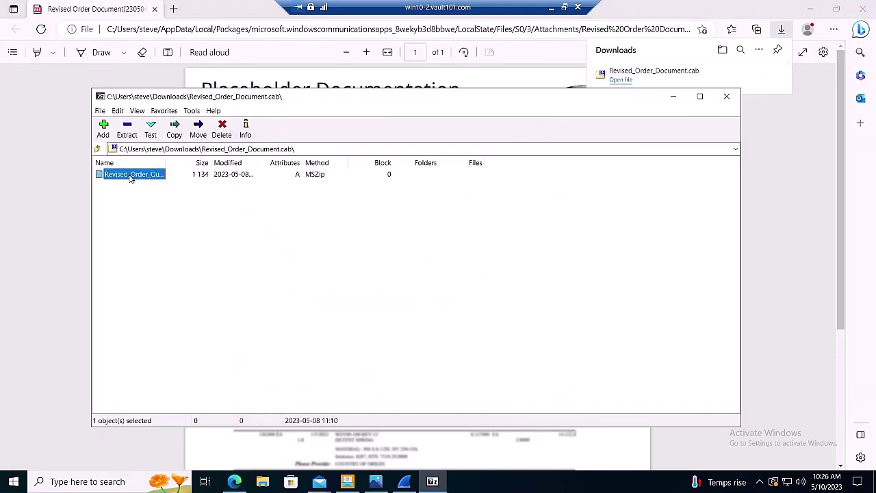
click(126, 132)
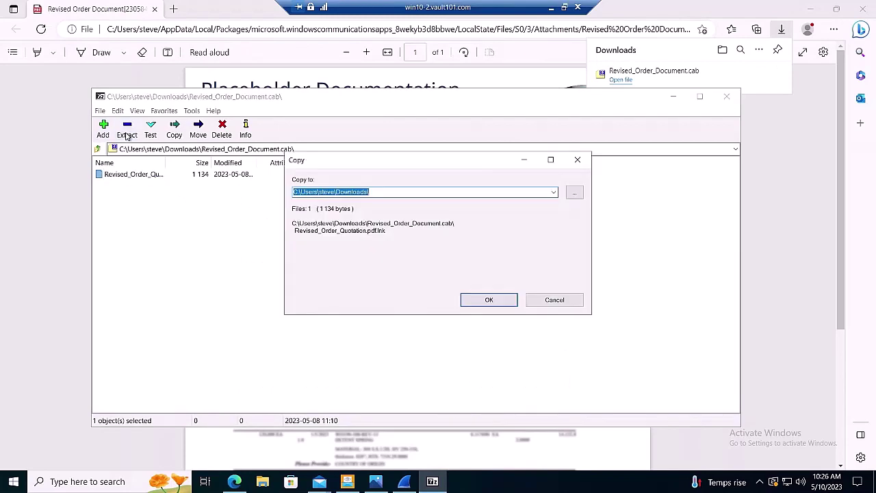
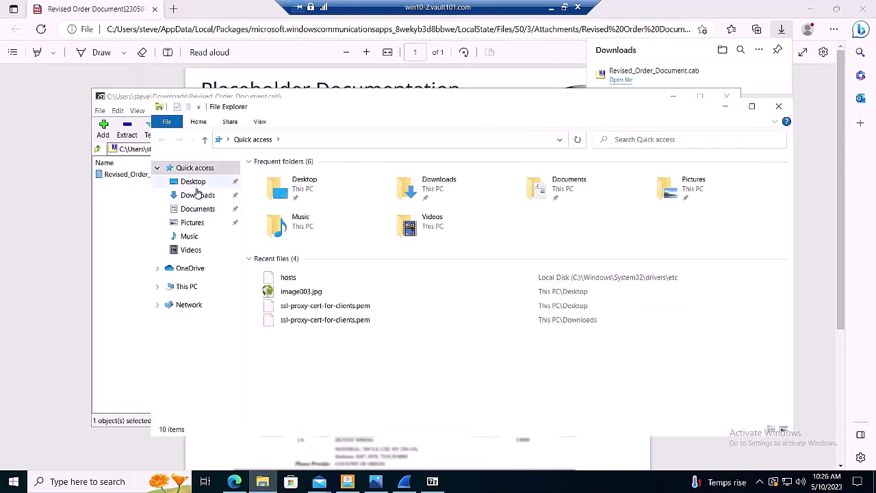
Step: Launch the Revised_Order_Quotation.pdf shortcut from Downloads and bring its blank viewer window forward
click(195, 183)
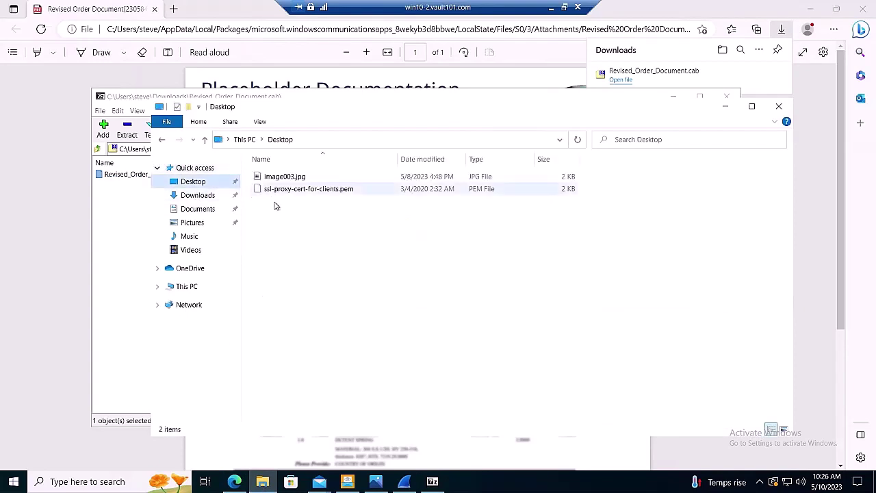
click(197, 195)
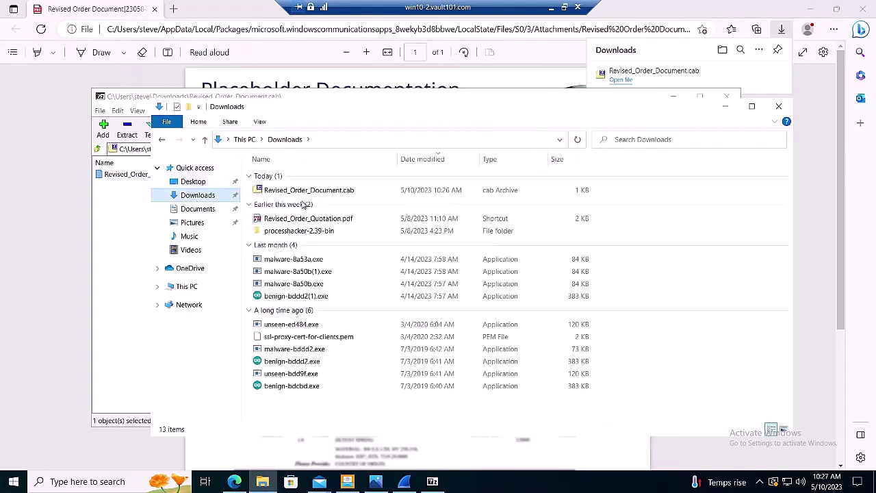
click(308, 191)
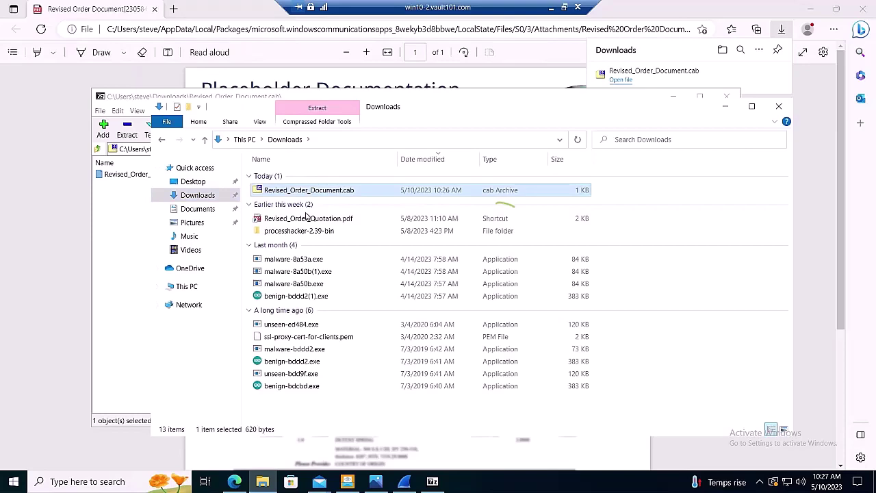
click(305, 219)
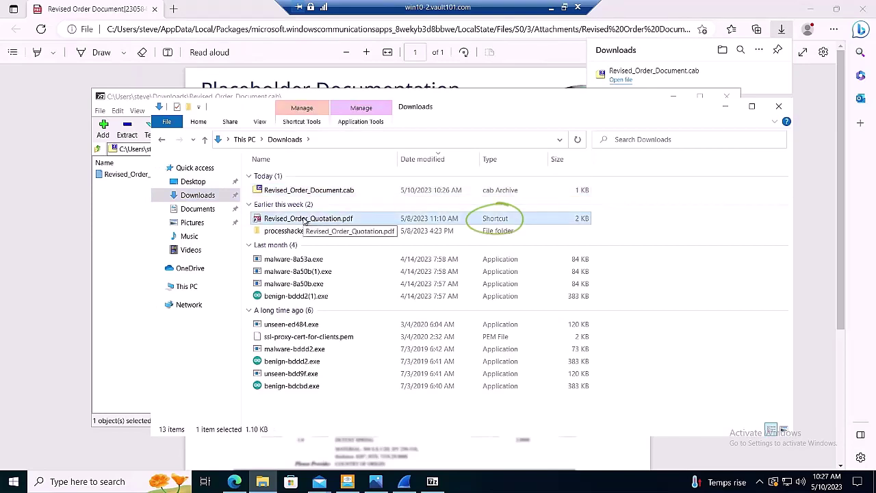
double_click(304, 221)
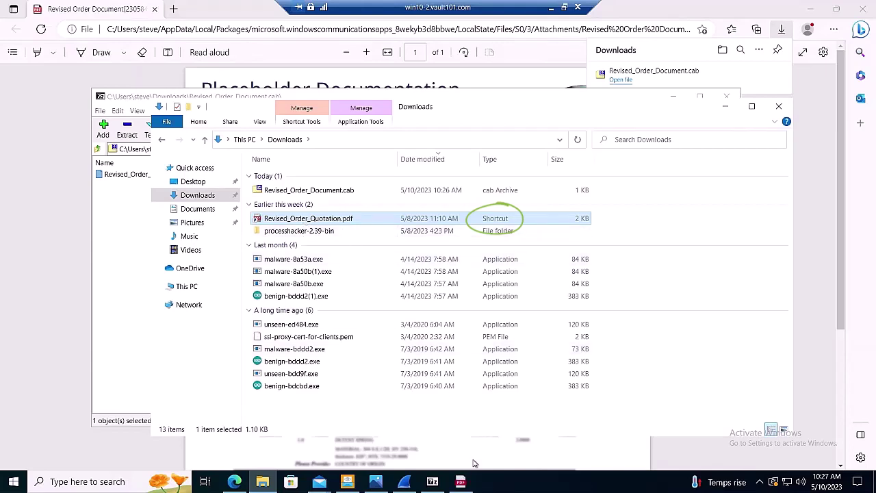
click(463, 483)
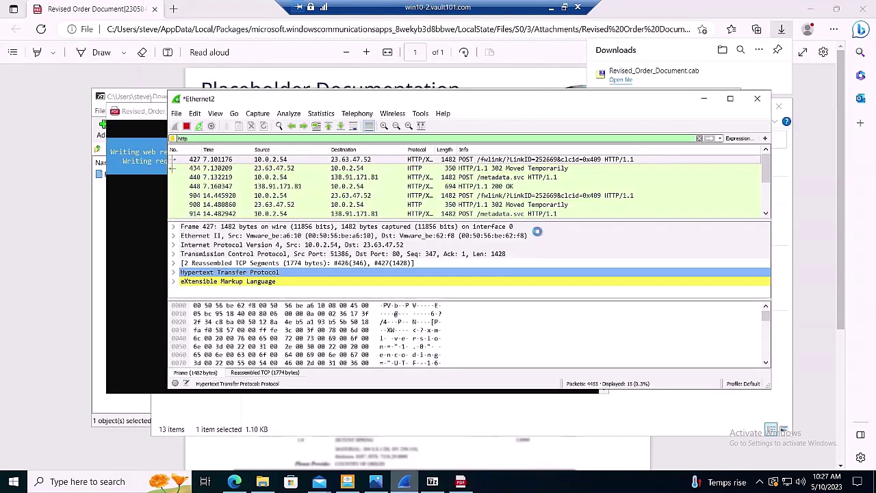
Step: Inspect Wireshark packet 2202, the GET for Revised_Order_Document.cab, then return to the Downloads window
scroll(539, 192, down, 1)
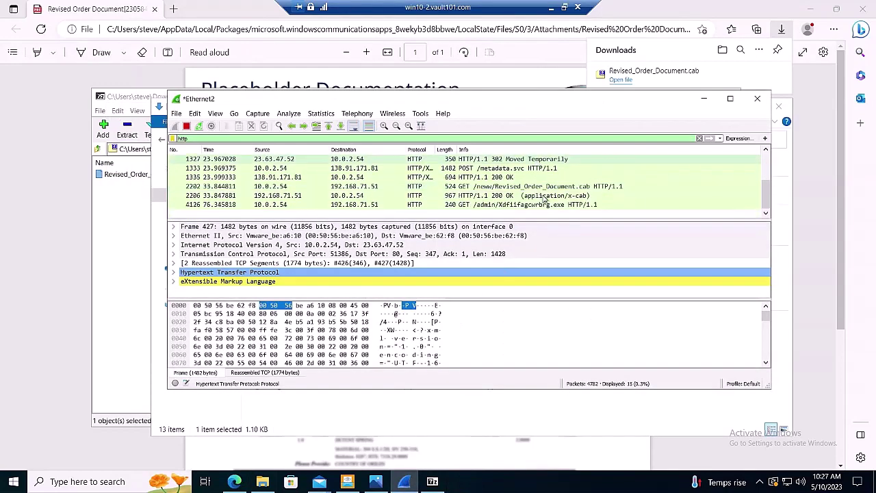
click(544, 187)
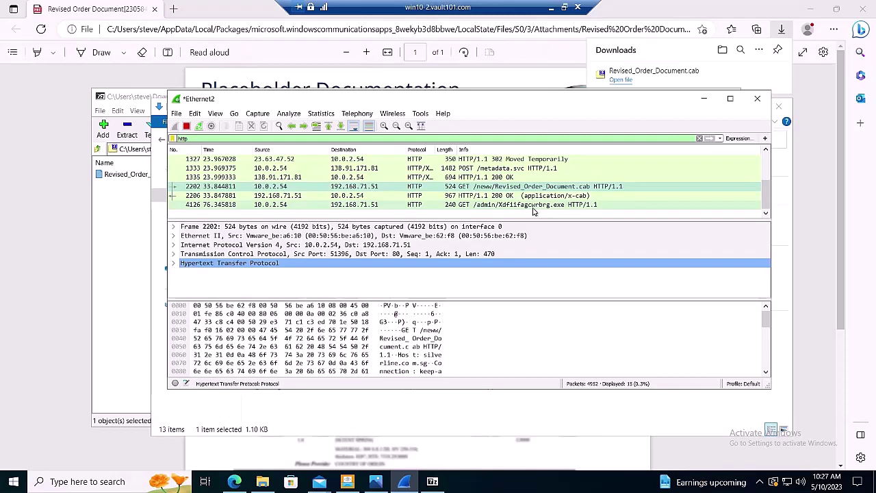
key(alt+Tab)
key(alt+space)
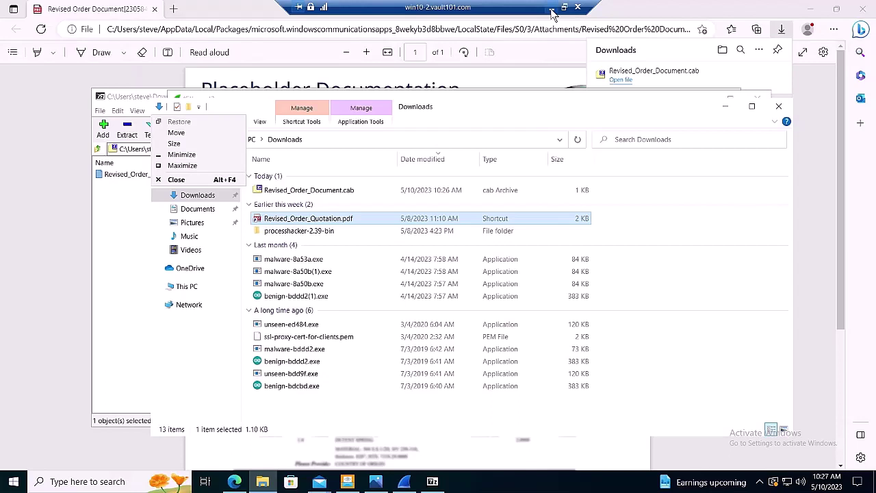
Step: Show Security Director's Threat Prevention HTTP File Download alerts, topped by Xdflifagcwrbrg.exe
click(552, 8)
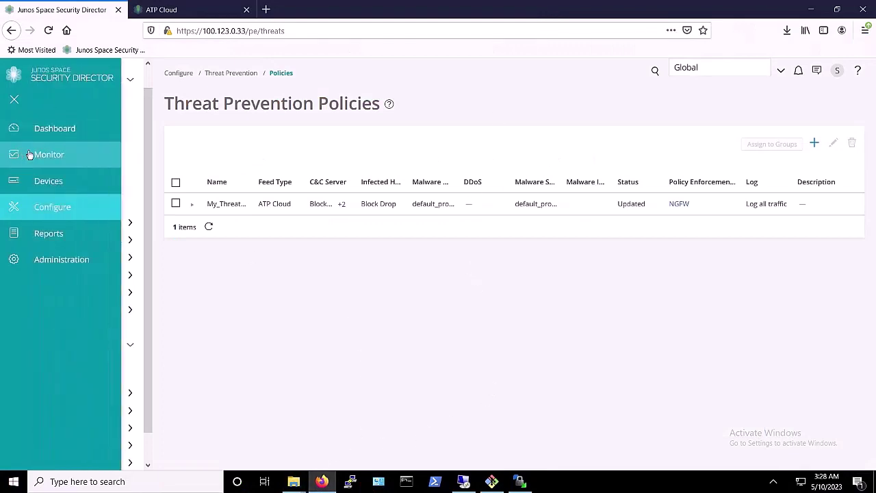
click(29, 154)
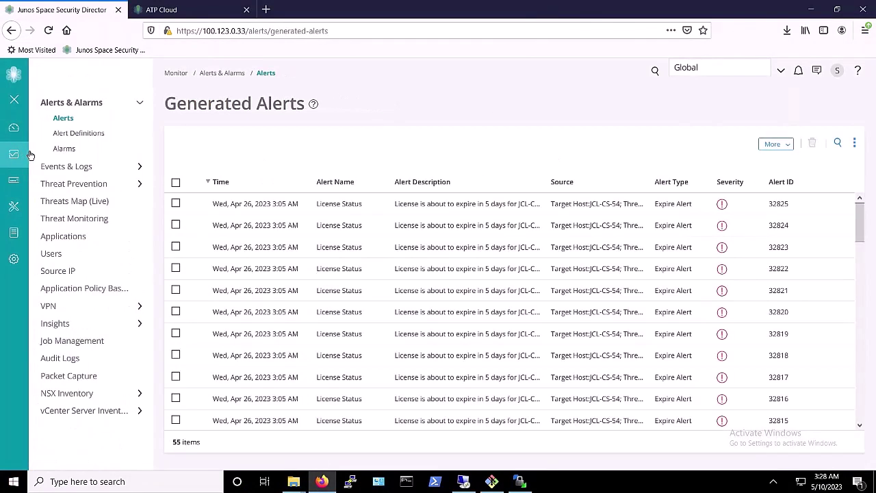
click(87, 189)
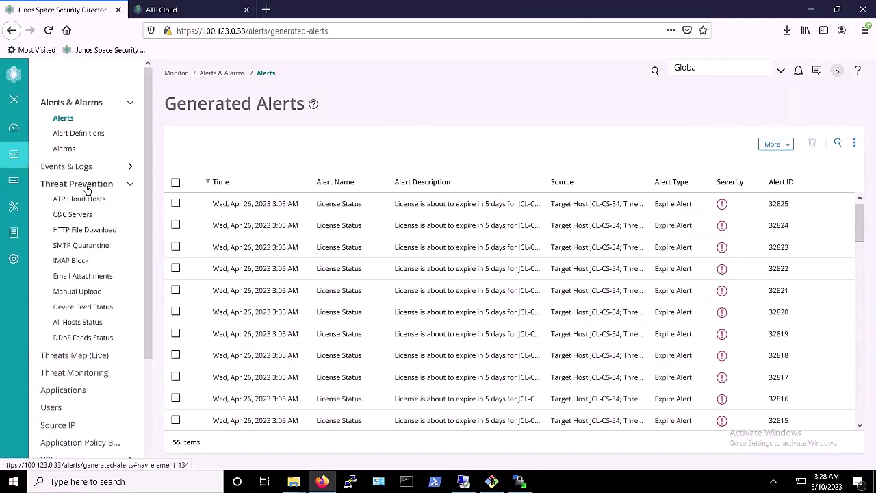
click(96, 230)
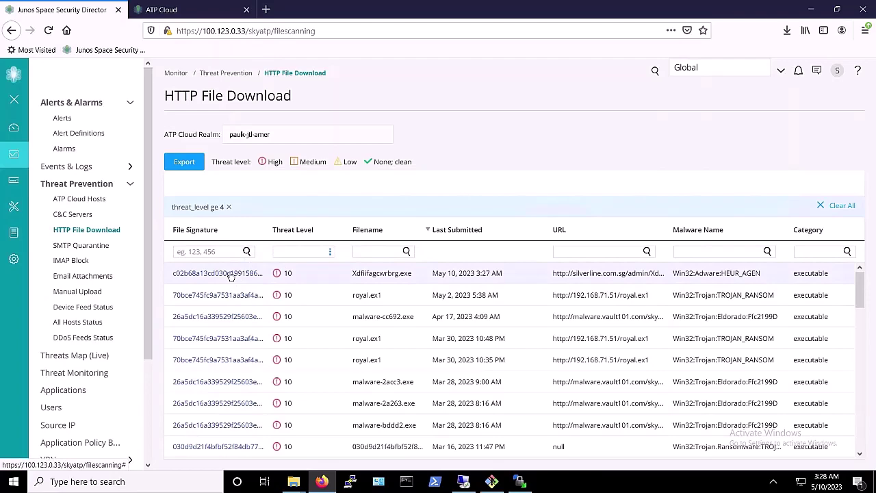
Step: Open Xdflifagcwrbrg.exe's ATP Cloud report and review its static analysis, behavior analysis and network activity
click(231, 273)
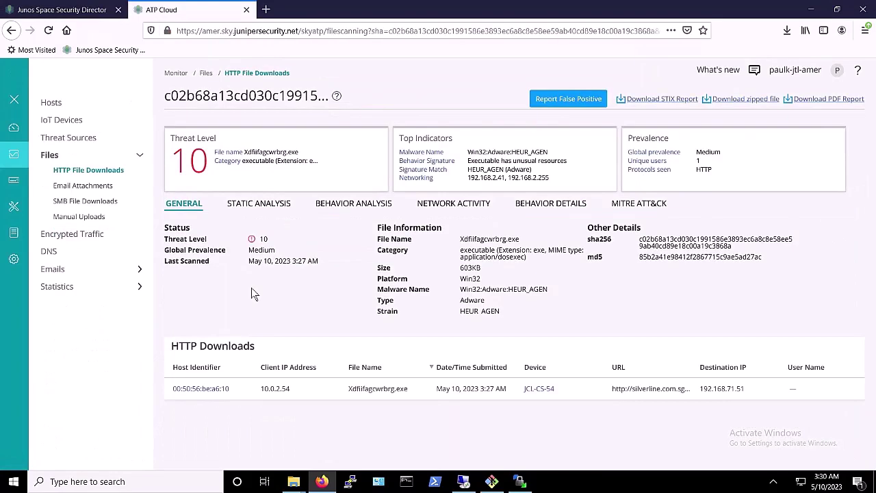
click(248, 207)
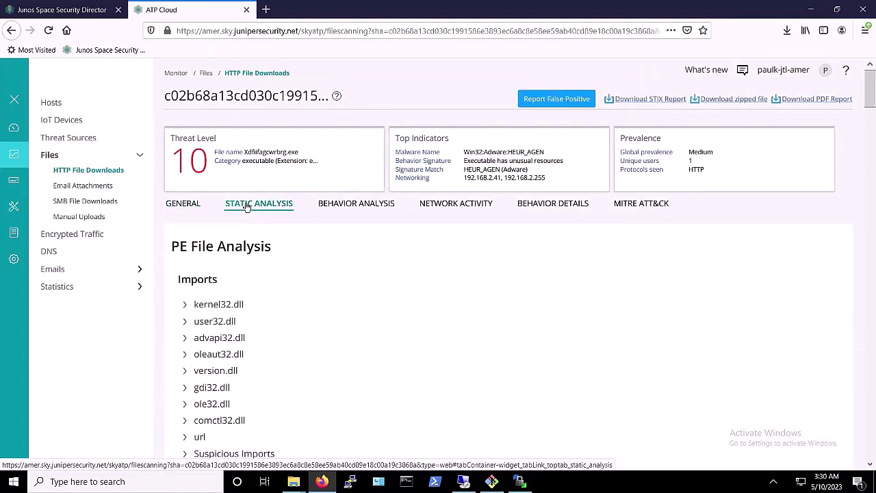
scroll(486, 302, down, 7)
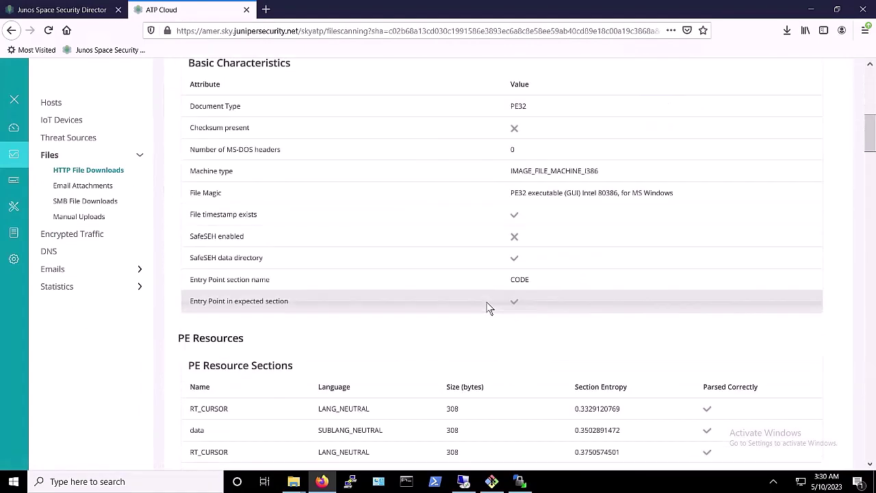
scroll(488, 308, down, 5)
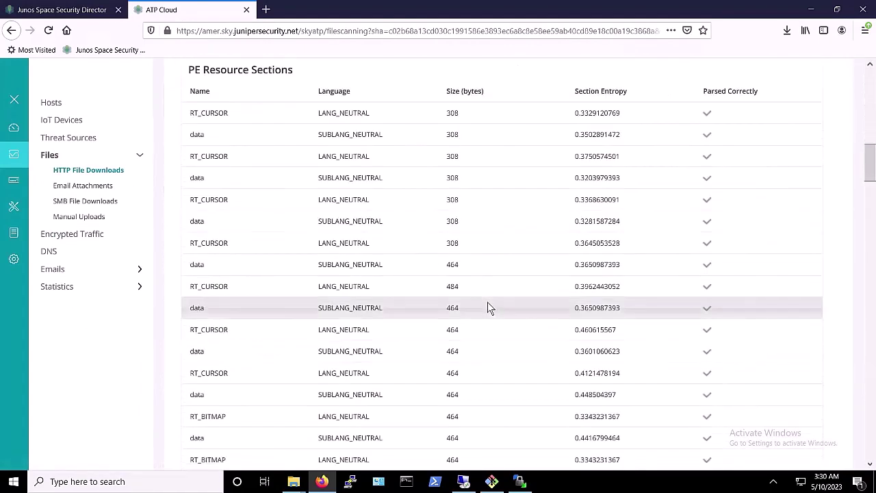
scroll(489, 307, up, 12)
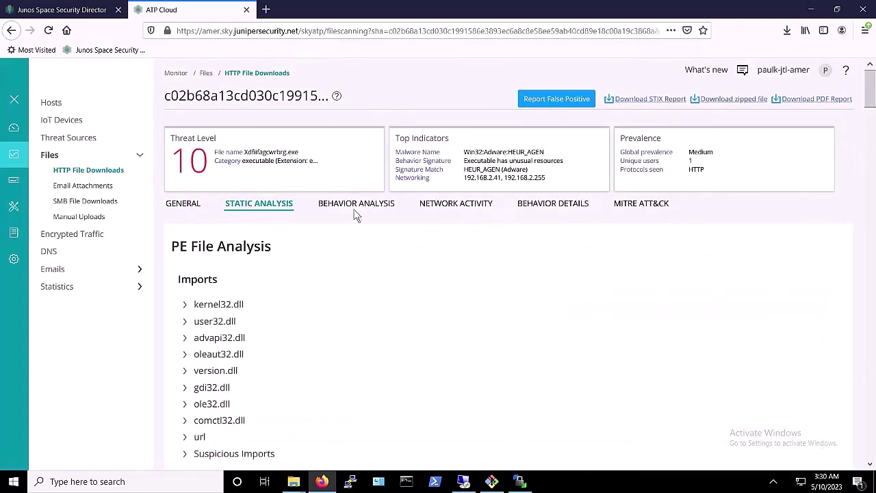
click(358, 208)
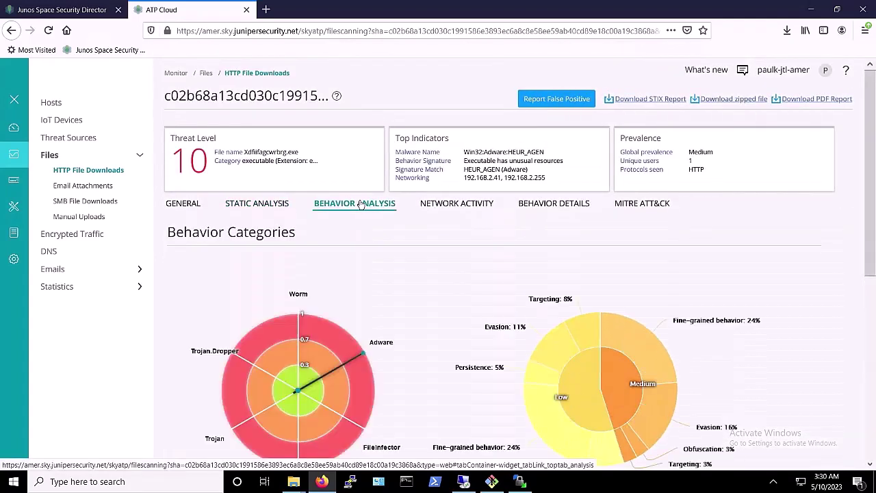
scroll(371, 239, down, 2)
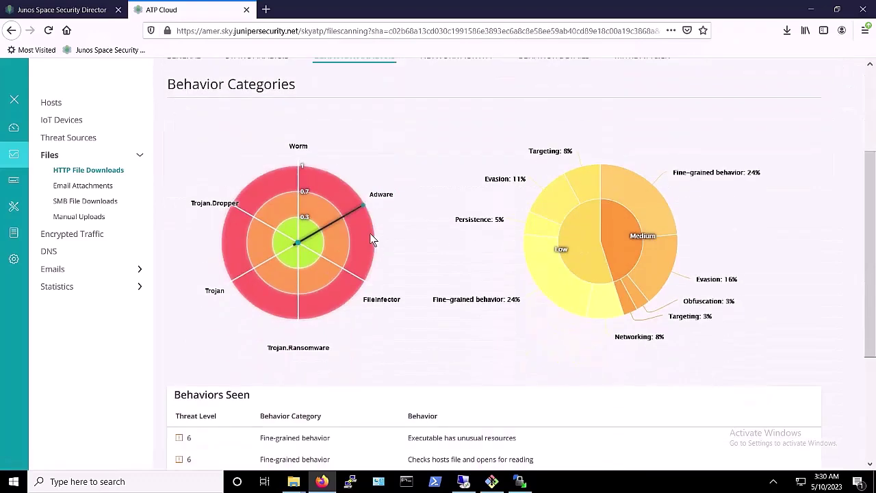
scroll(372, 239, down, 2)
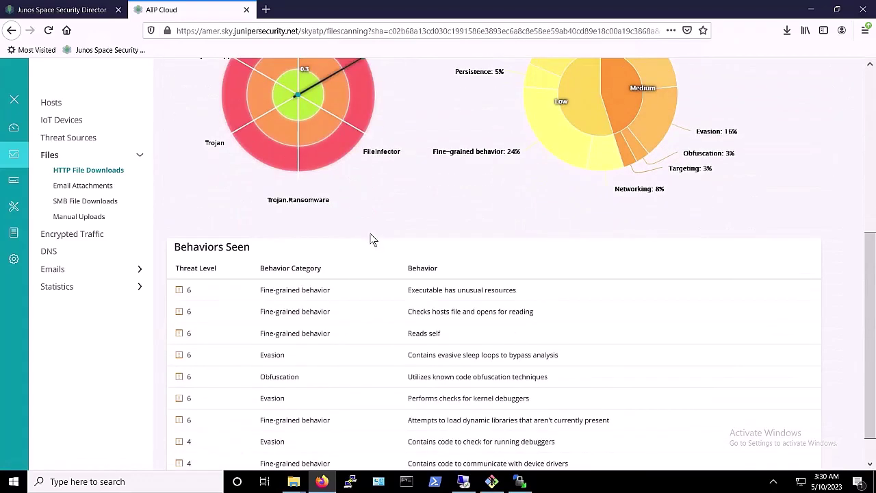
scroll(372, 239, up, 5)
click(443, 209)
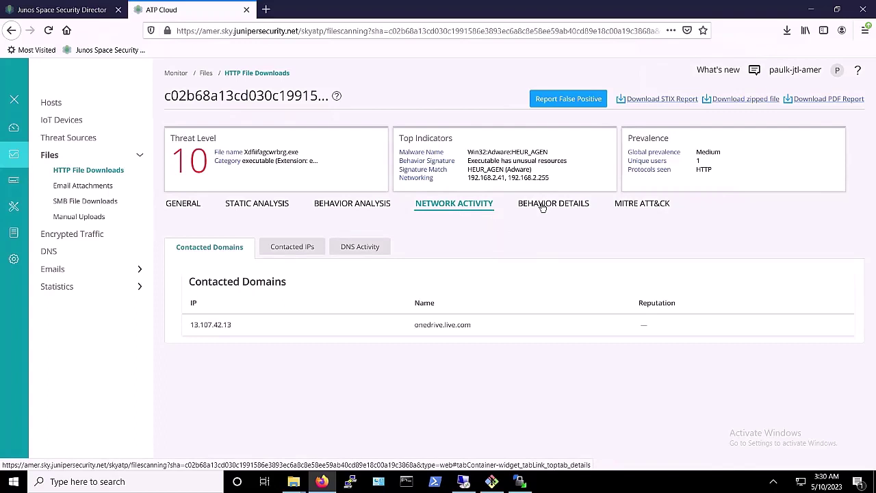
Step: Review the report's behavior details and MITRE ATT&CK mapping for Xdflifagcwrbrg.exe
click(542, 206)
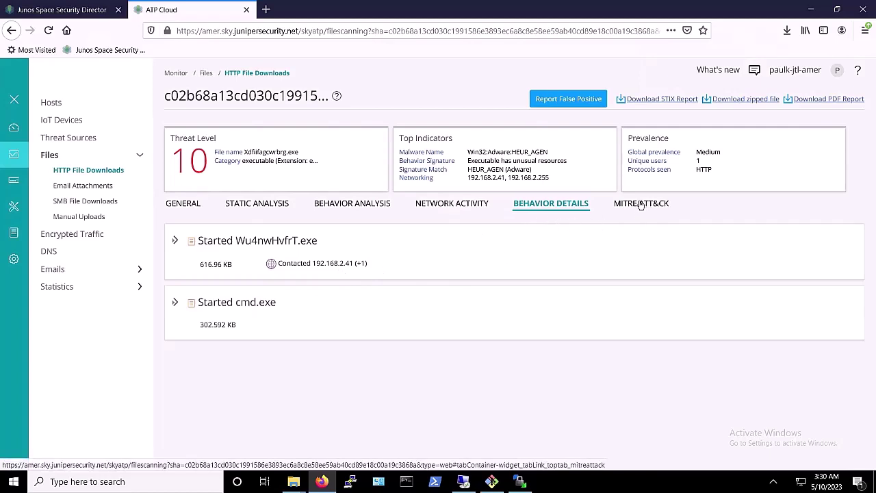
click(641, 205)
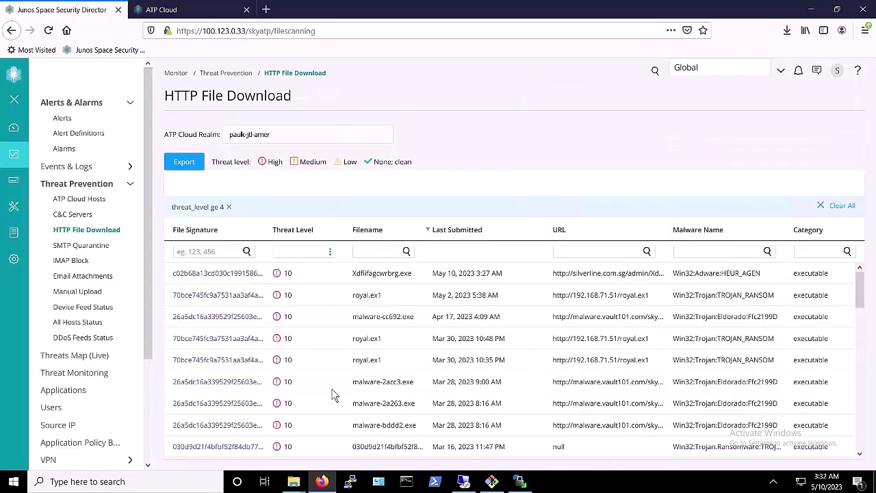
Step: Open host 00:50:56:be:a6:10's details and its malicious file download under Current Threats
click(77, 199)
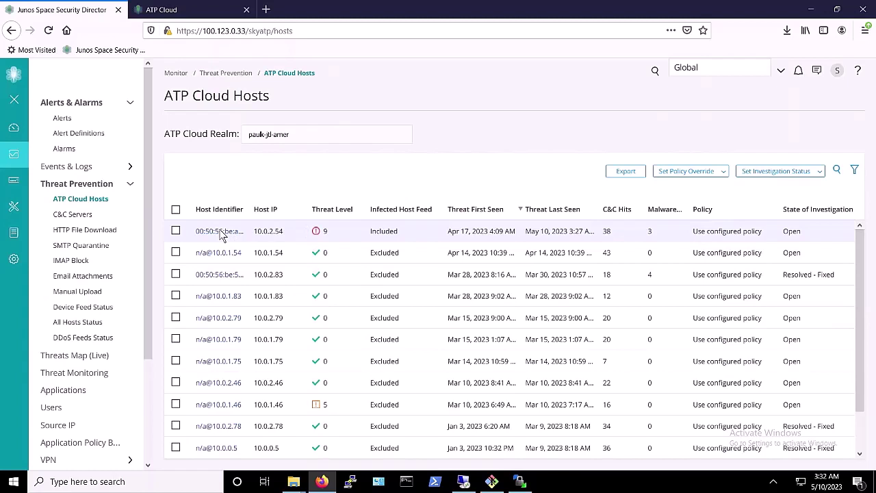
click(220, 231)
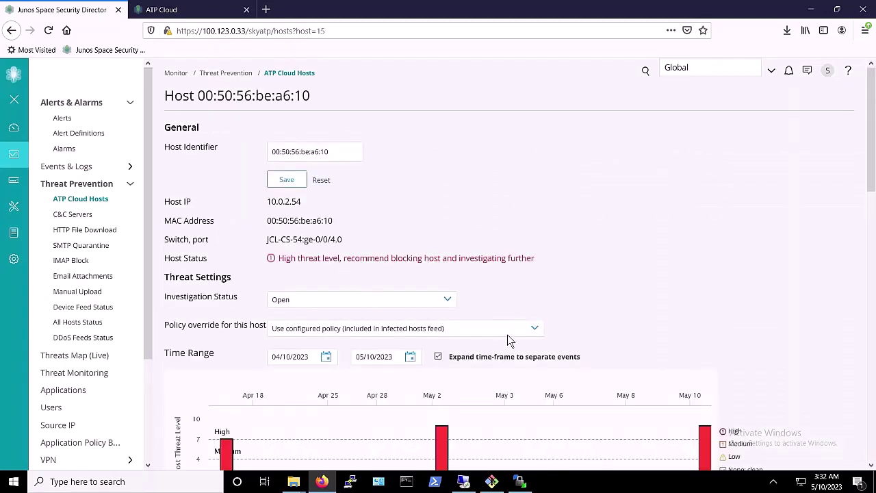
scroll(407, 253, down, 6)
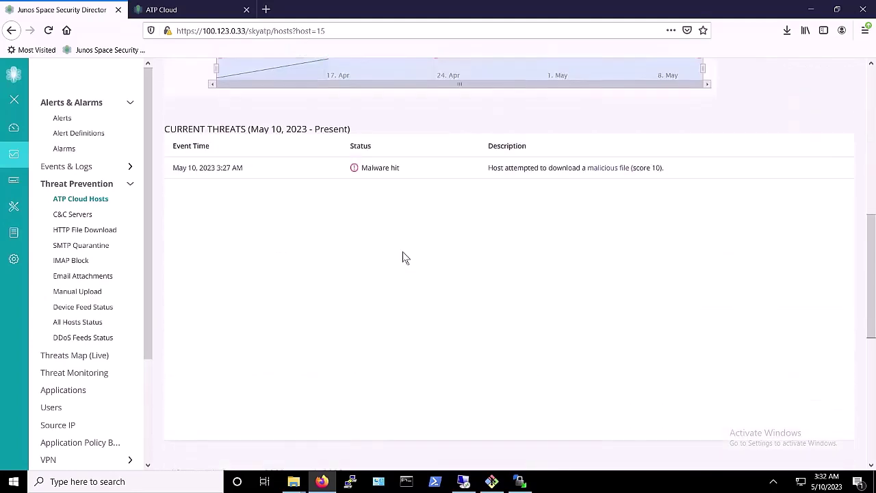
scroll(403, 257, up, 2)
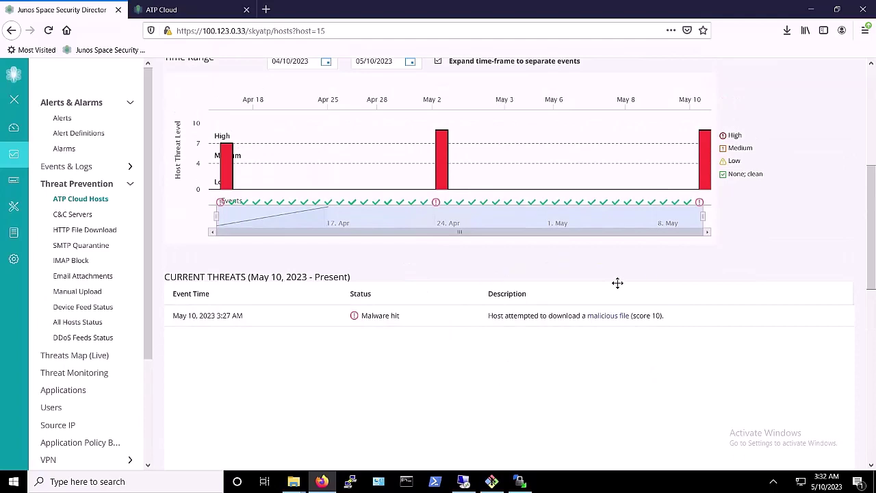
scroll(684, 288, up, 4)
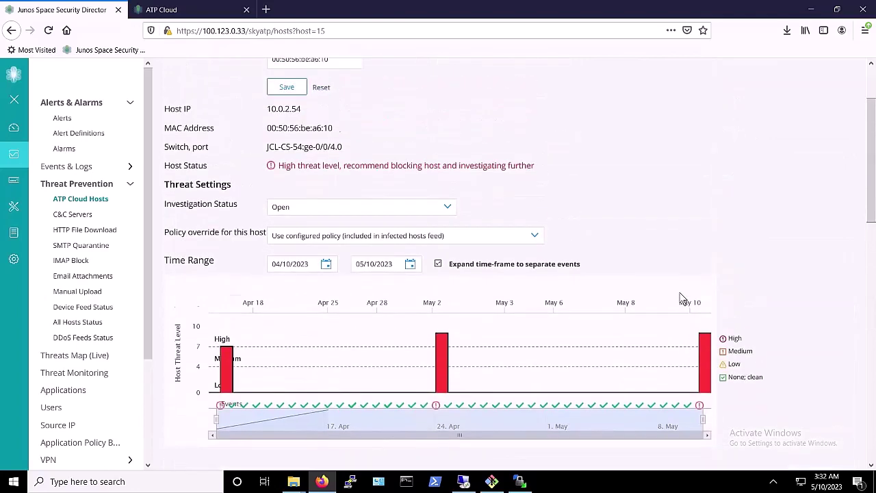
scroll(680, 299, down, 3)
click(608, 391)
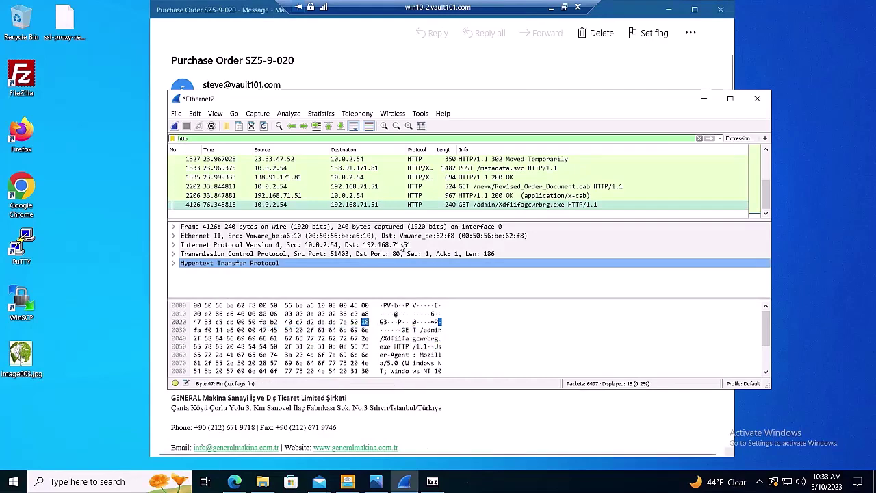
Step: In Firefox on the infected PC, try Wikipedia and YouTube in new tabs and watch them hang
click(359, 354)
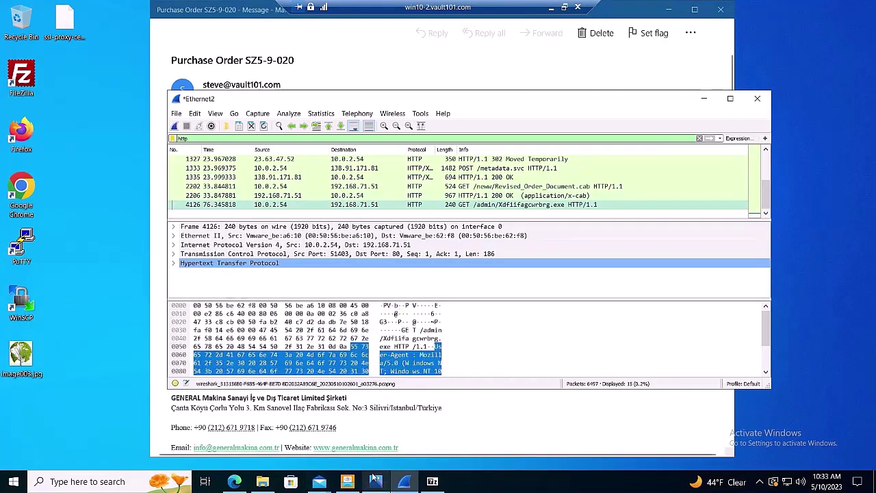
double_click(21, 132)
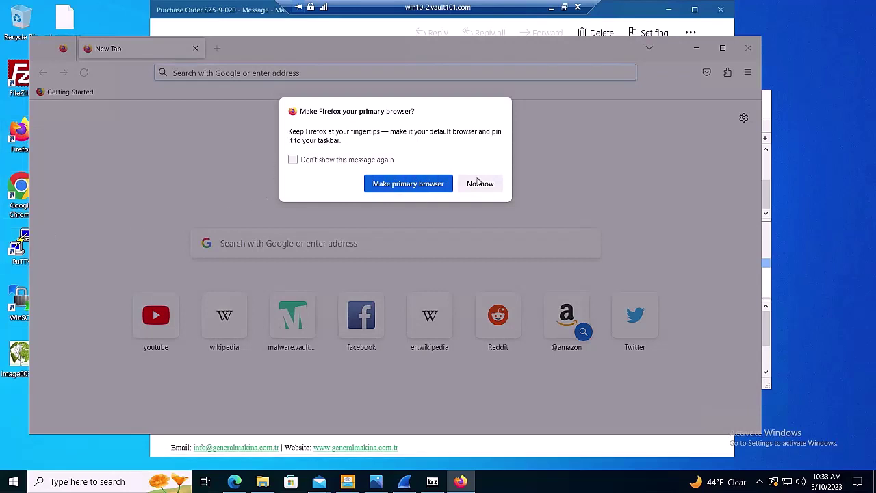
click(481, 182)
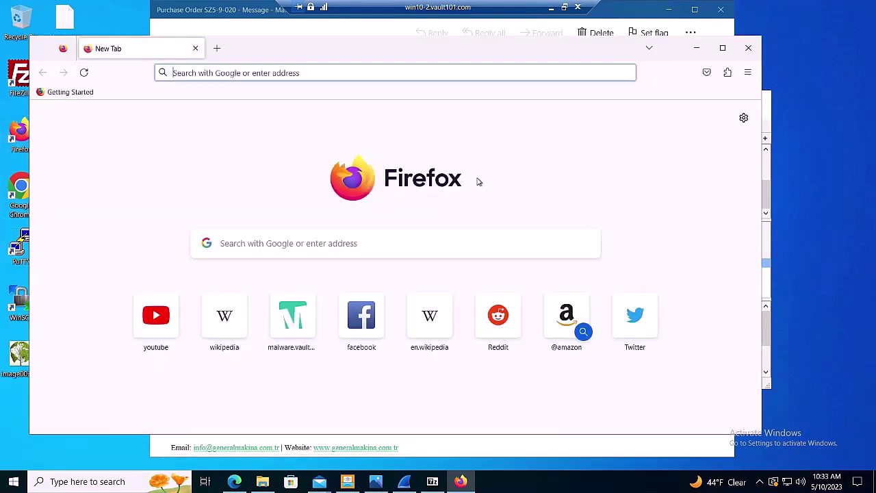
click(228, 331)
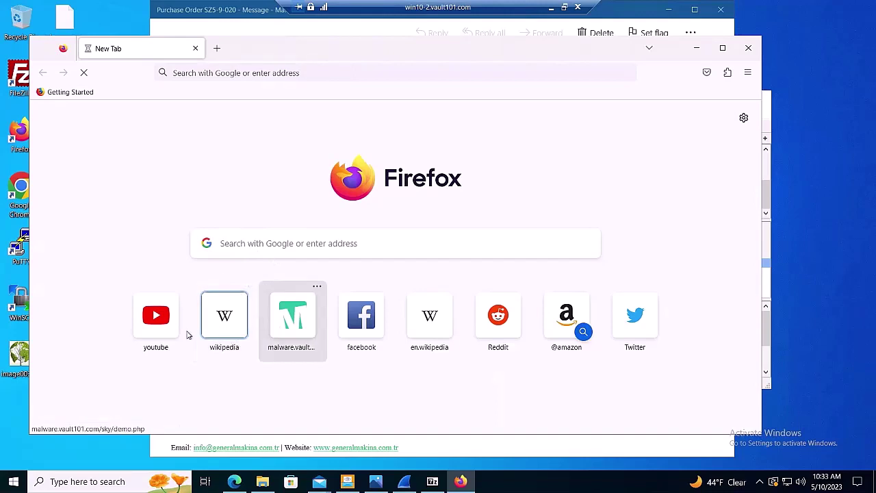
click(160, 336)
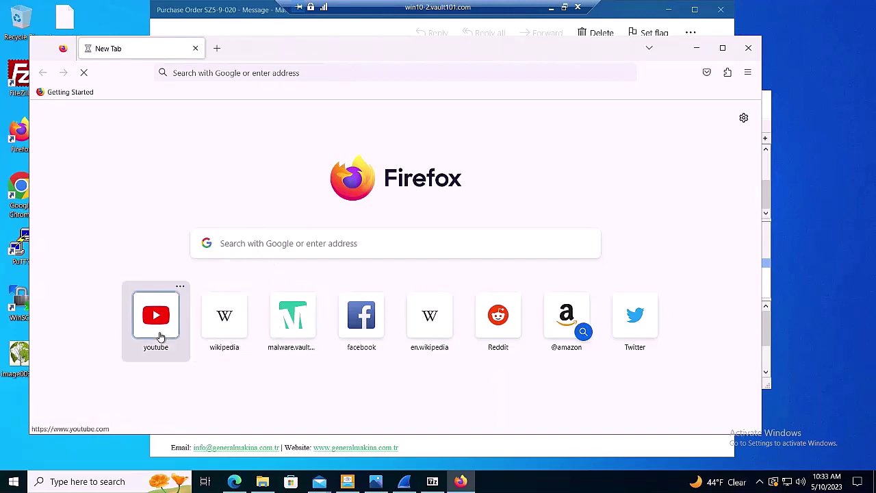
click(217, 49)
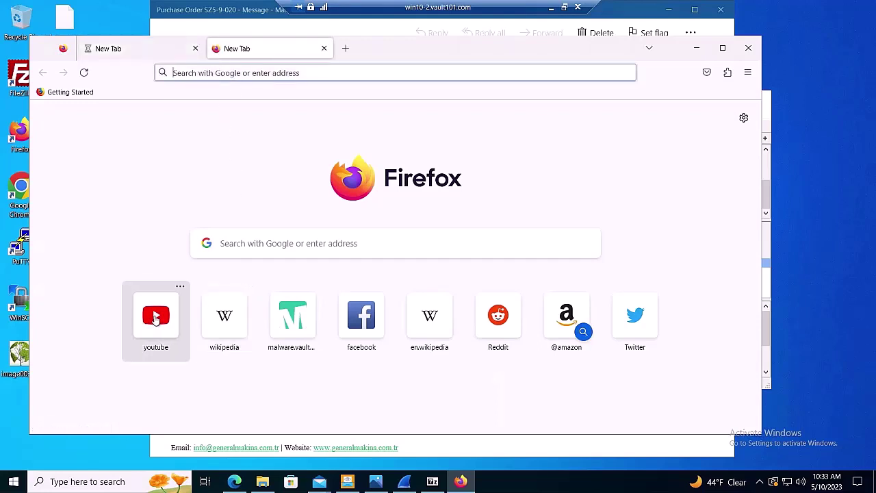
click(156, 320)
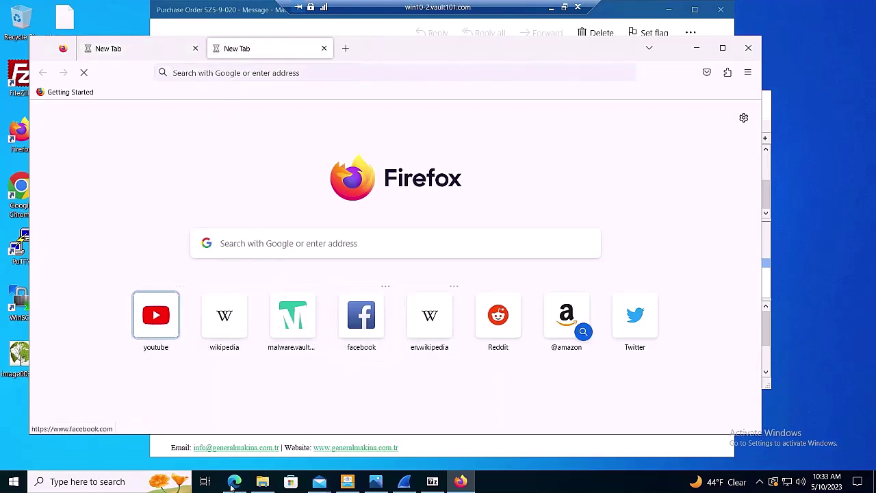
click(113, 481)
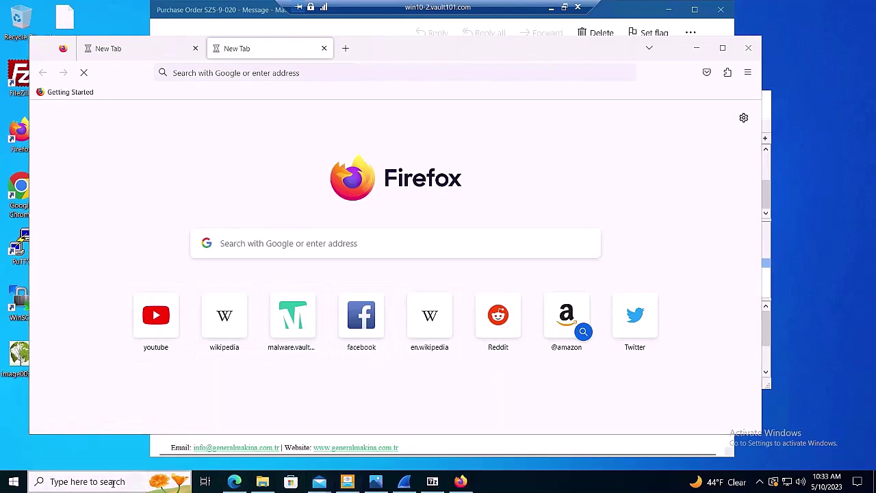
Step: Ping youtube.com from Command Prompt, confirming 4 timeouts and 100% packet loss
text(cmd)
key(Return)
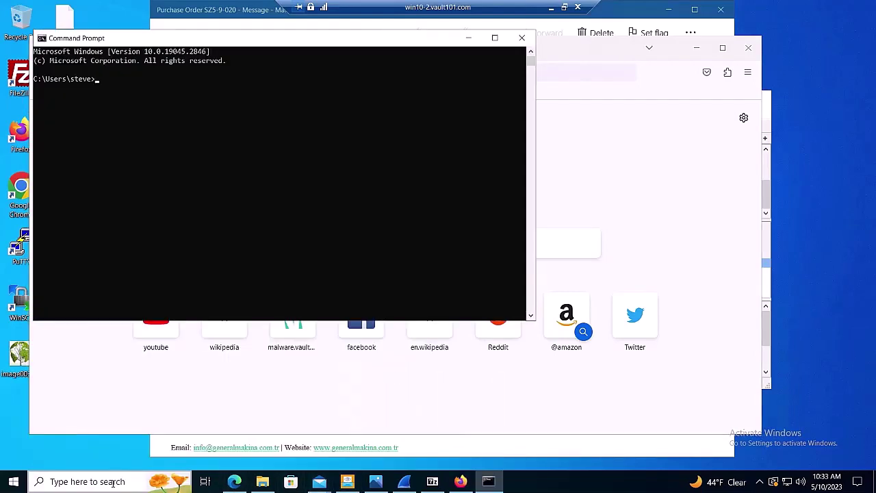
text(ping)
key(BackSpace)
key(BackSpace)
key(BackSpace)
text(youtube.com)
key(Return)
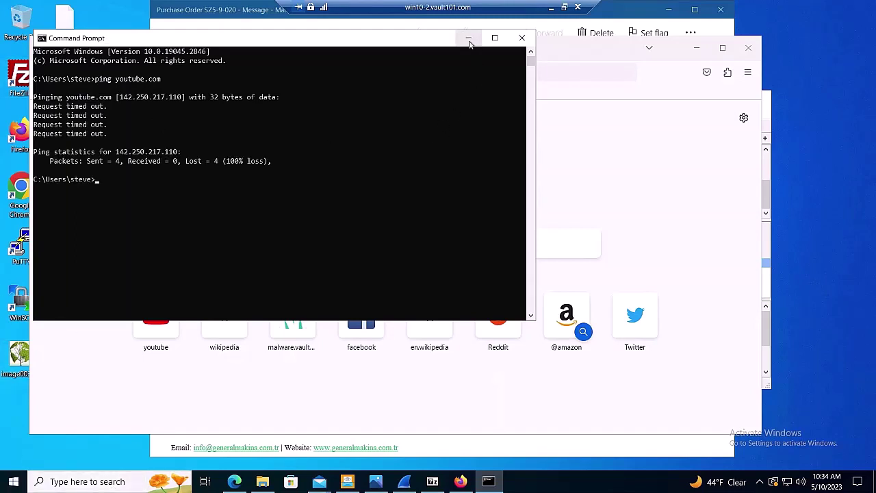
click(551, 10)
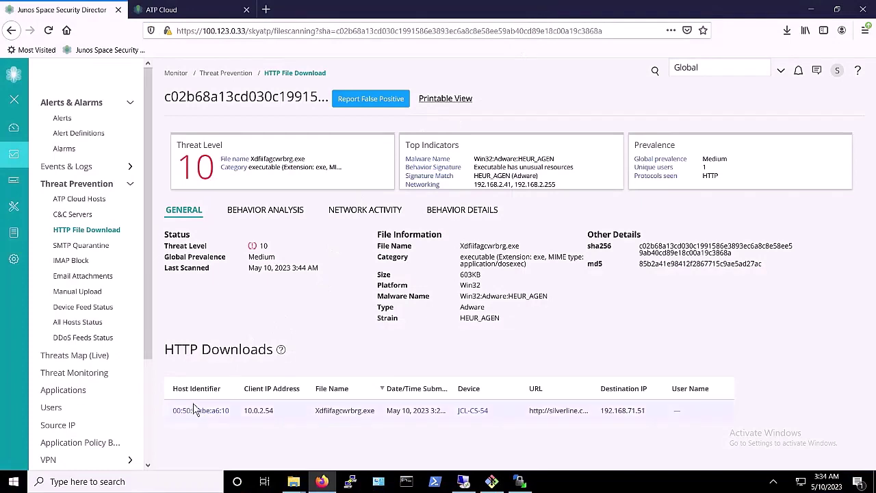
Step: Show the ATP Cloud Hosts list, with host 10.0.2.54 at threat level 9
click(87, 200)
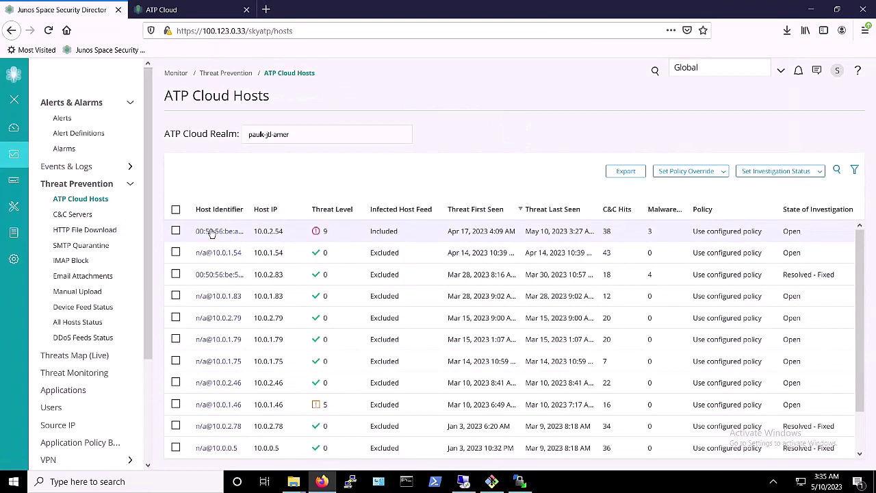
Step: Set host 10.0.2.54's investigation status to Resolved - Fixed and return to the Hosts list
click(210, 231)
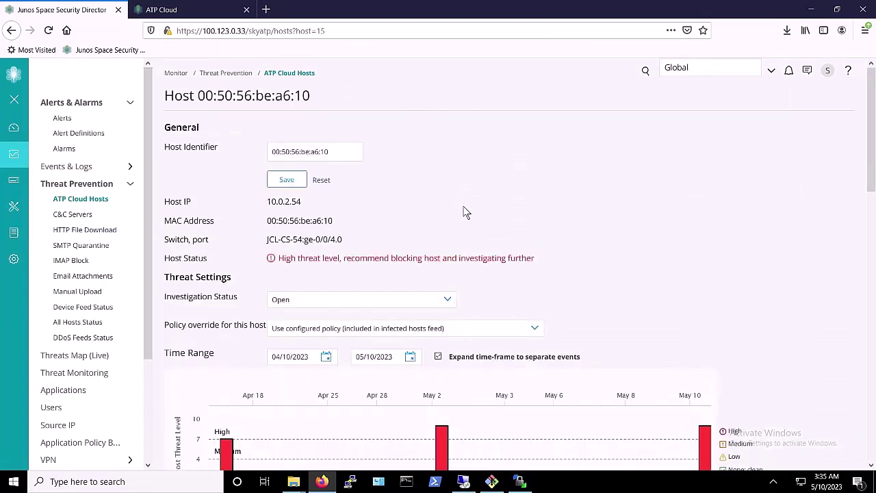
scroll(438, 215, down, 2)
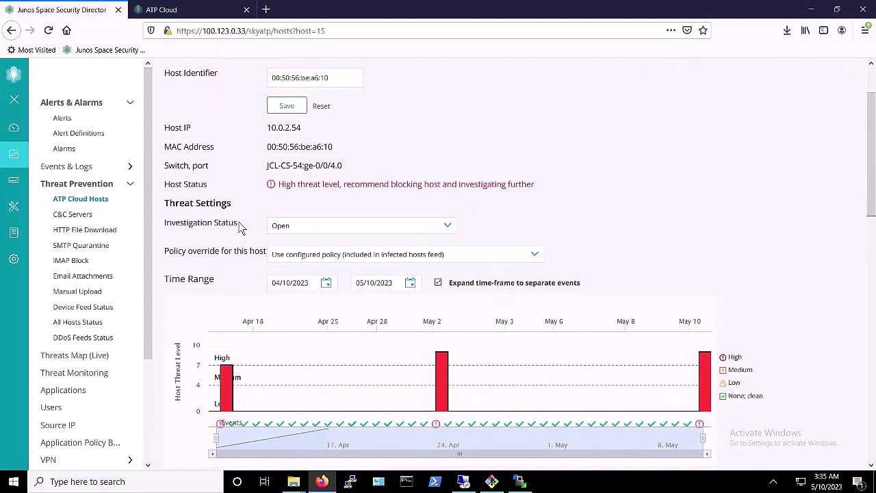
click(326, 227)
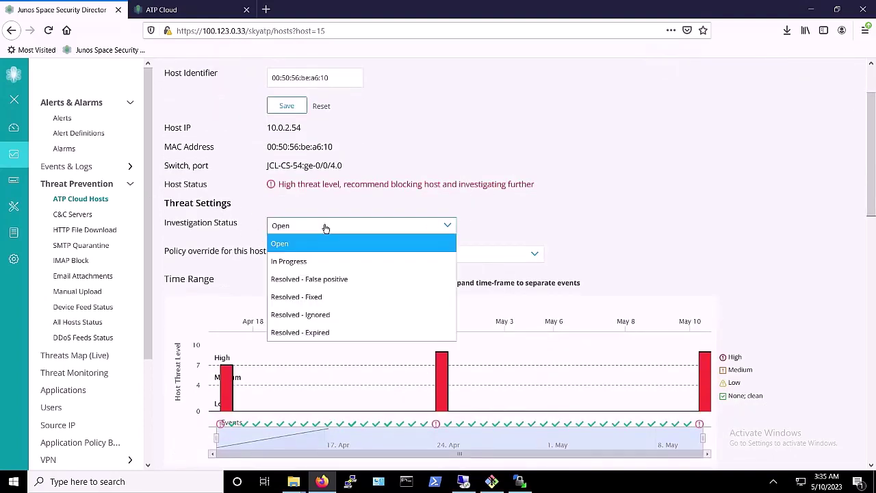
click(328, 297)
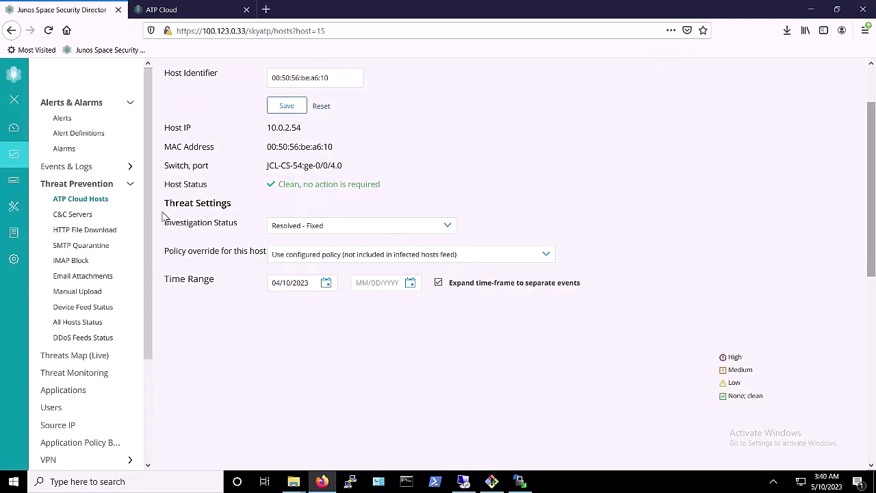
click(81, 199)
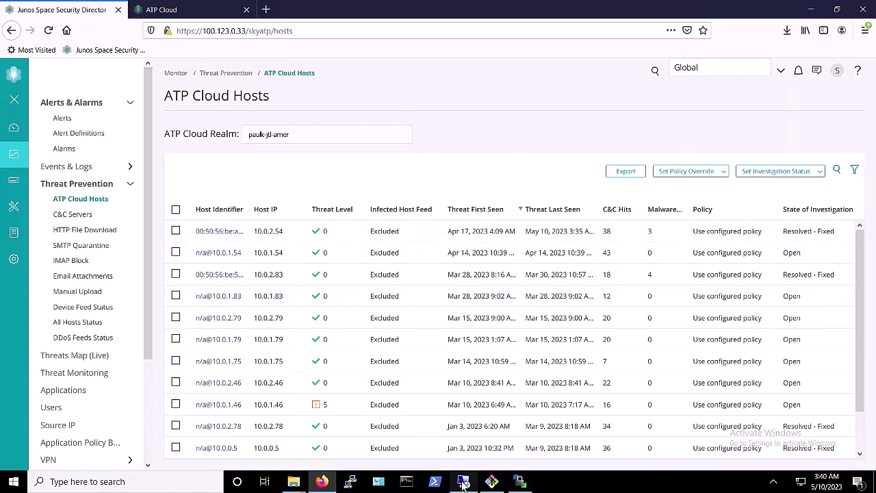
Step: On the remote infected PC, rerun the ping to youtube.com in Command Prompt to confirm replies return
click(462, 481)
click(261, 226)
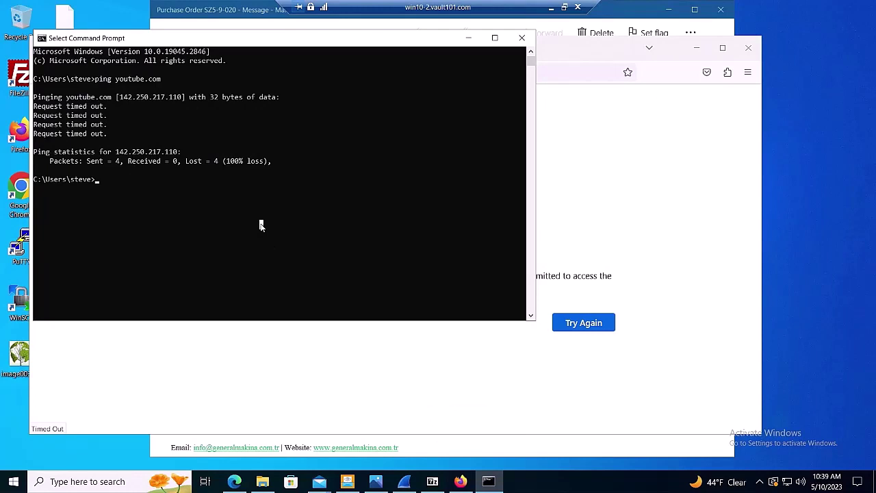
key(Up)
key(Return)
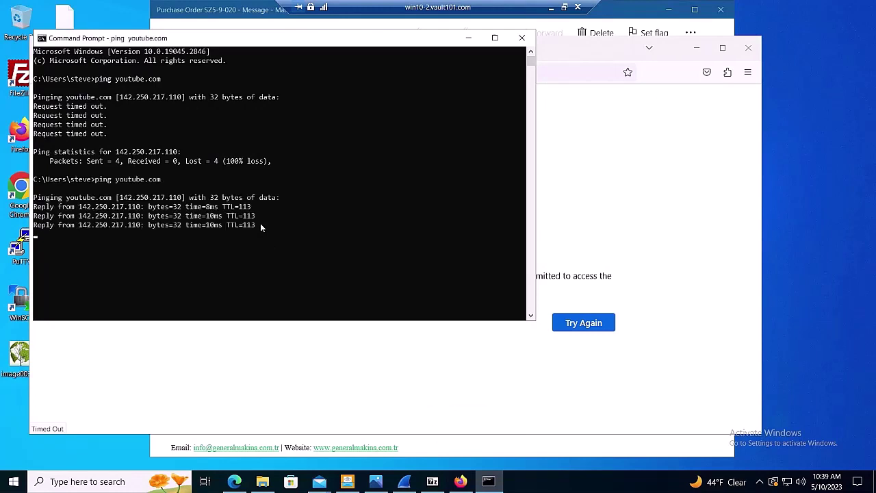
Step: Reload youtube.com in Firefox to confirm the page loads instead of timing out
click(629, 147)
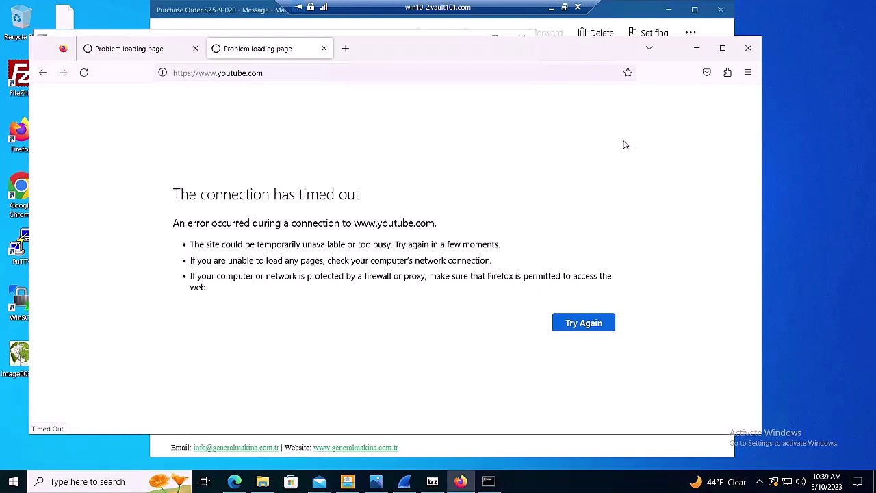
click(284, 72)
key(Return)
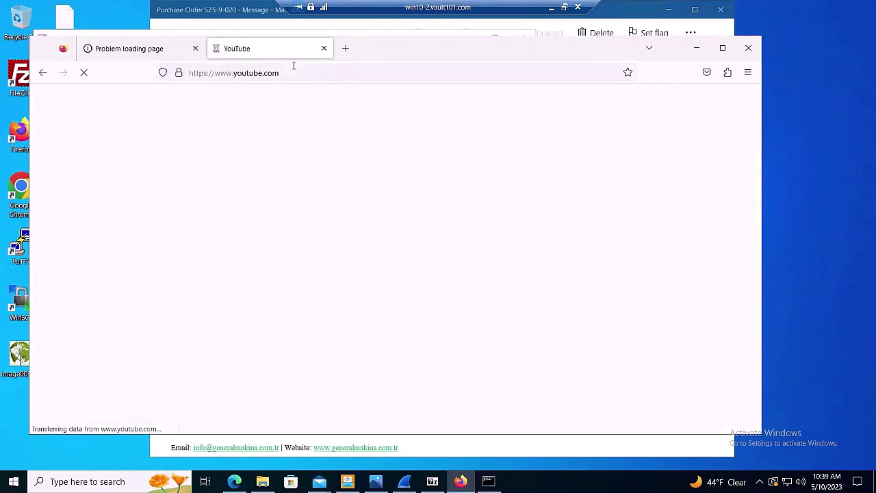